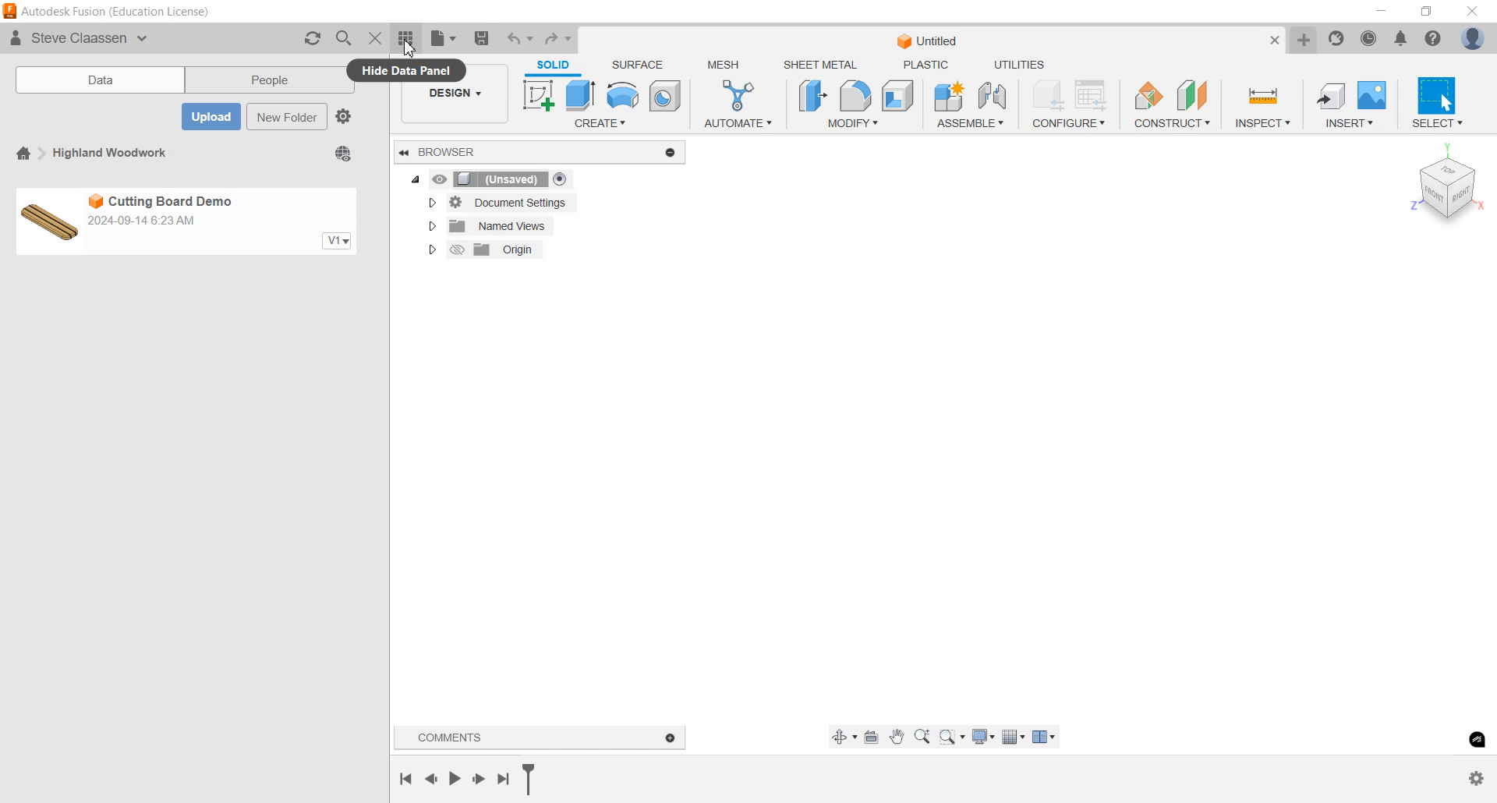
left_click(408, 45)
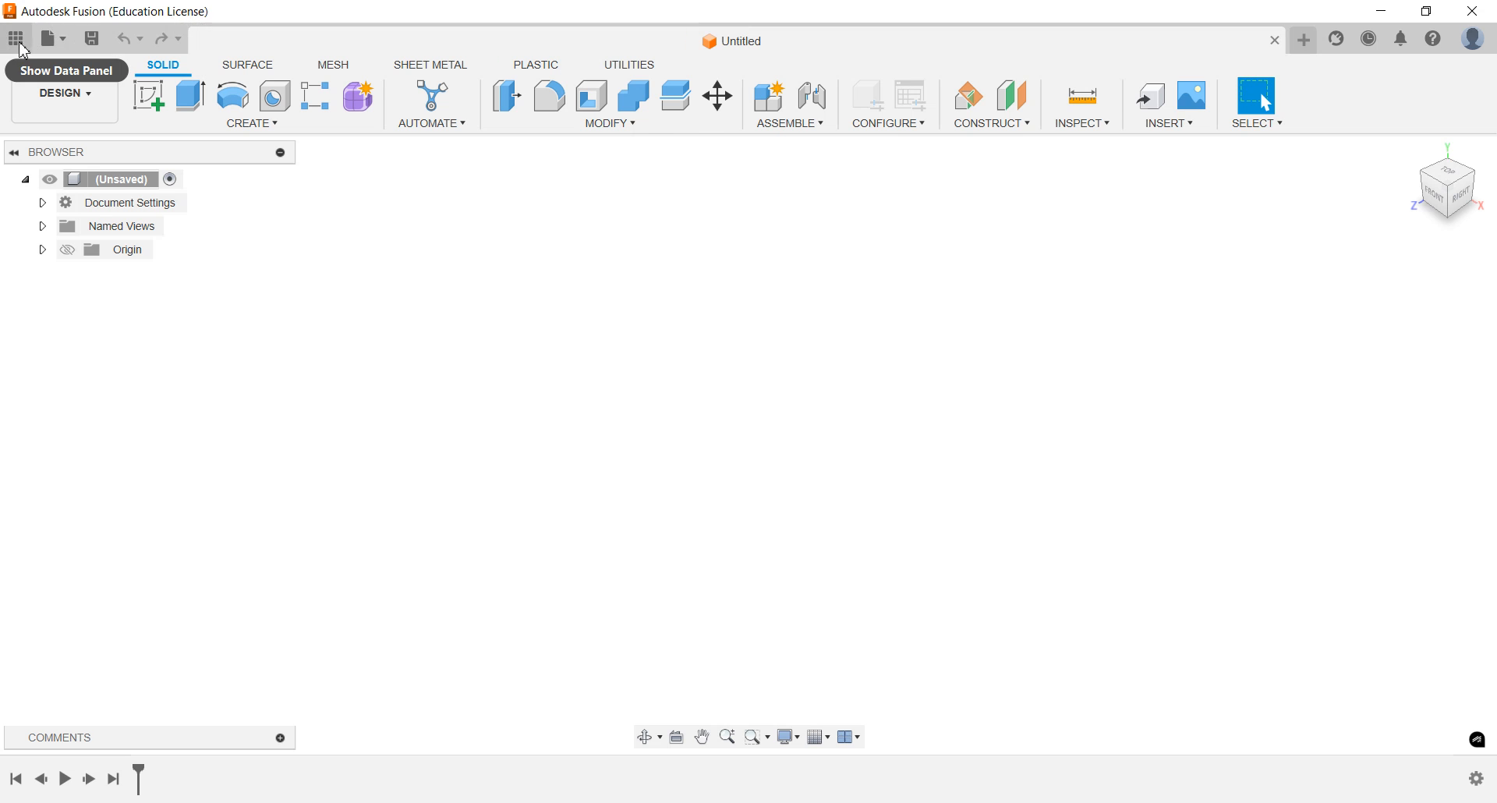
left_click(15, 42)
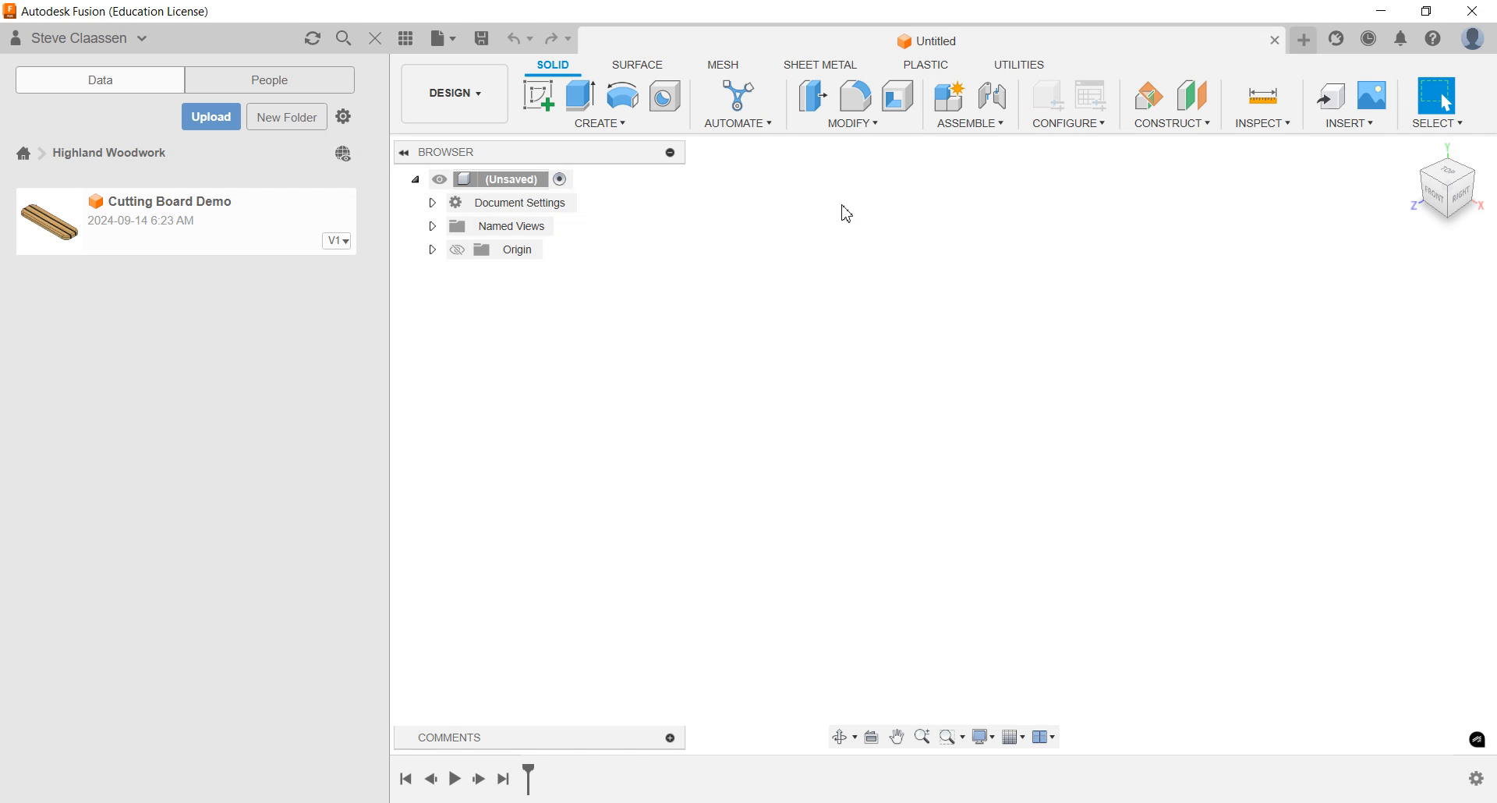
Sketch a center rectangle on the horizontal plane, centred on the origin, 12 in long and 1.5 in wide
left_click(548, 96)
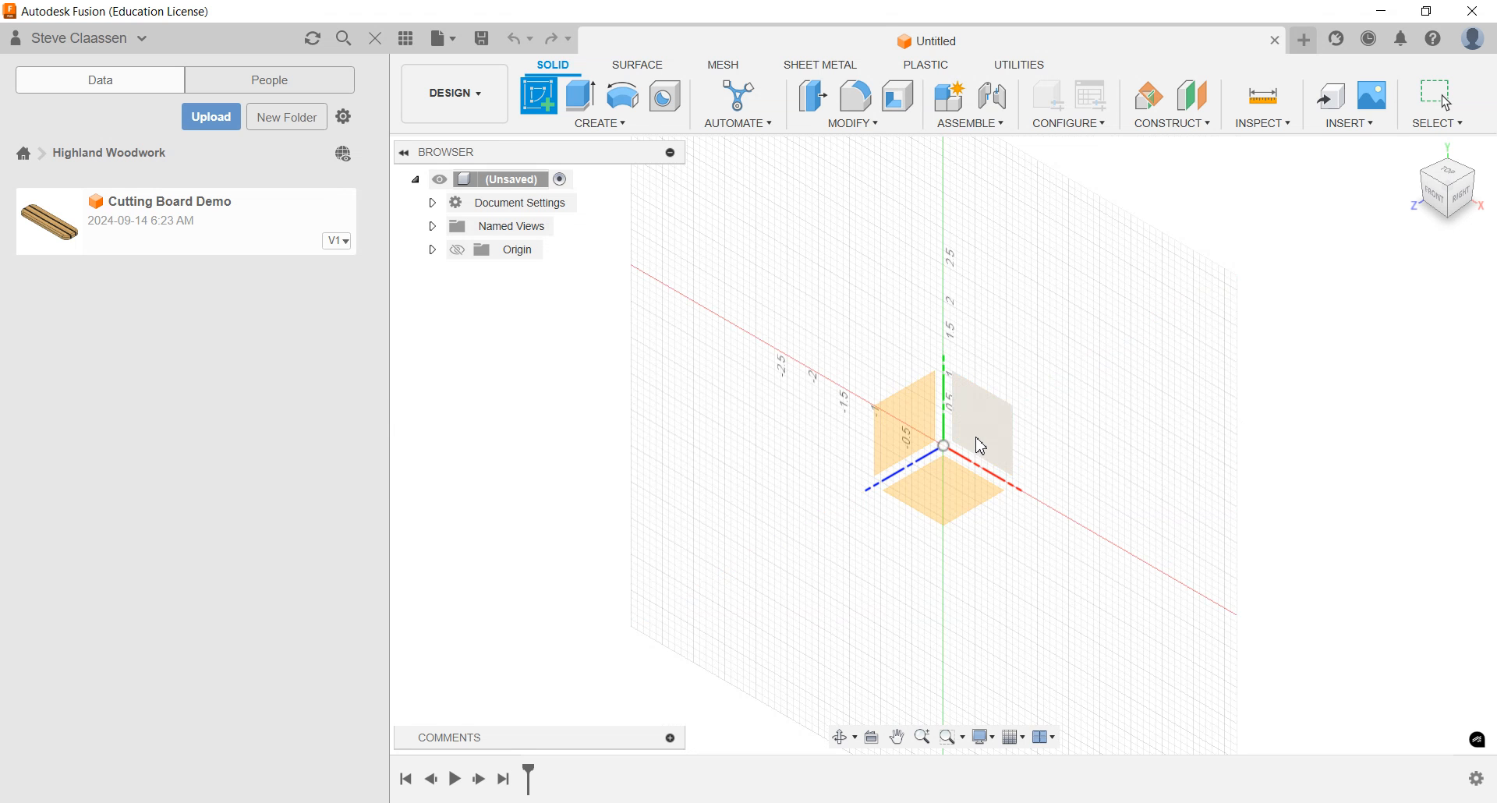
left_click(941, 495)
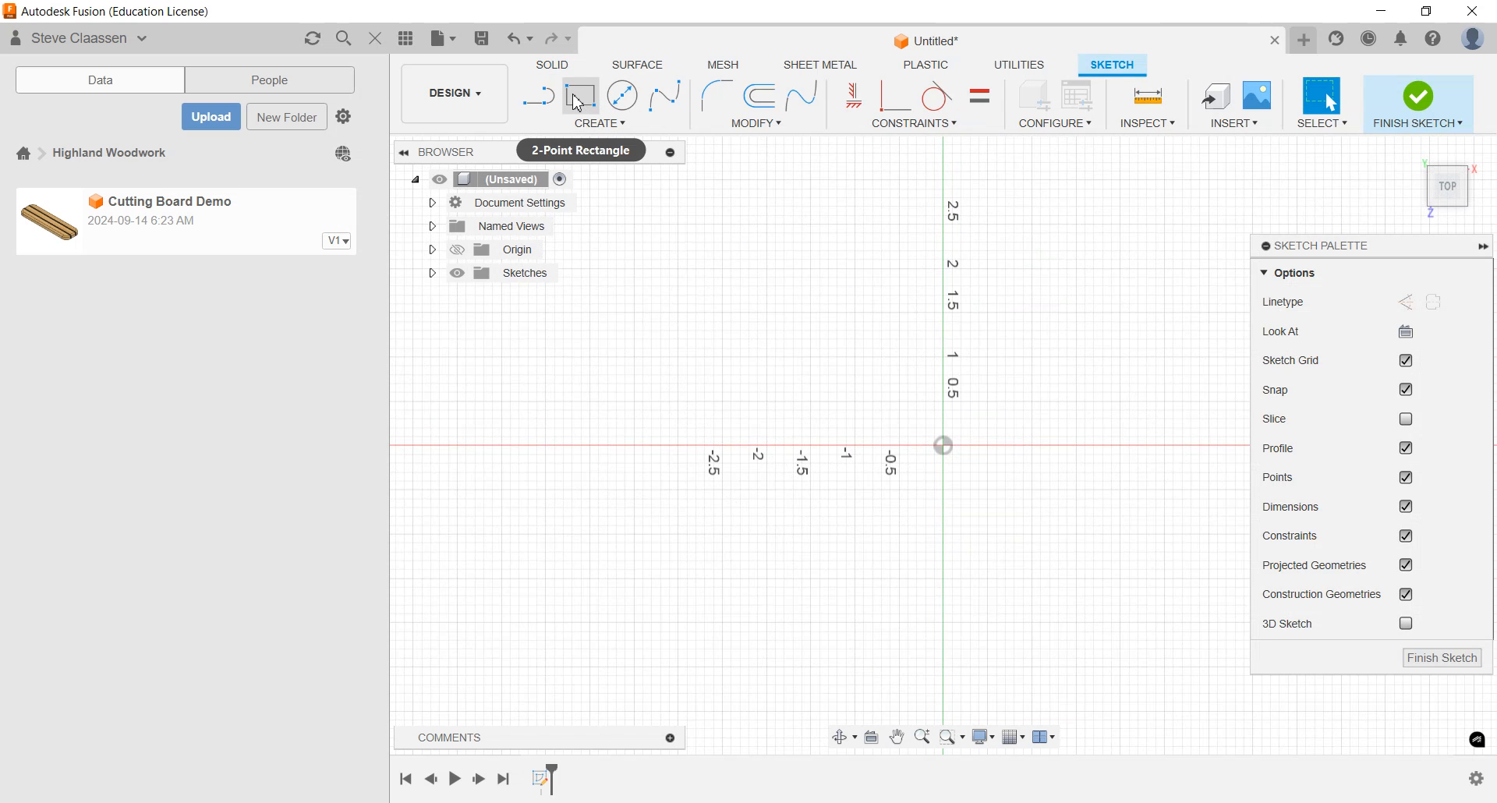
left_click(601, 123)
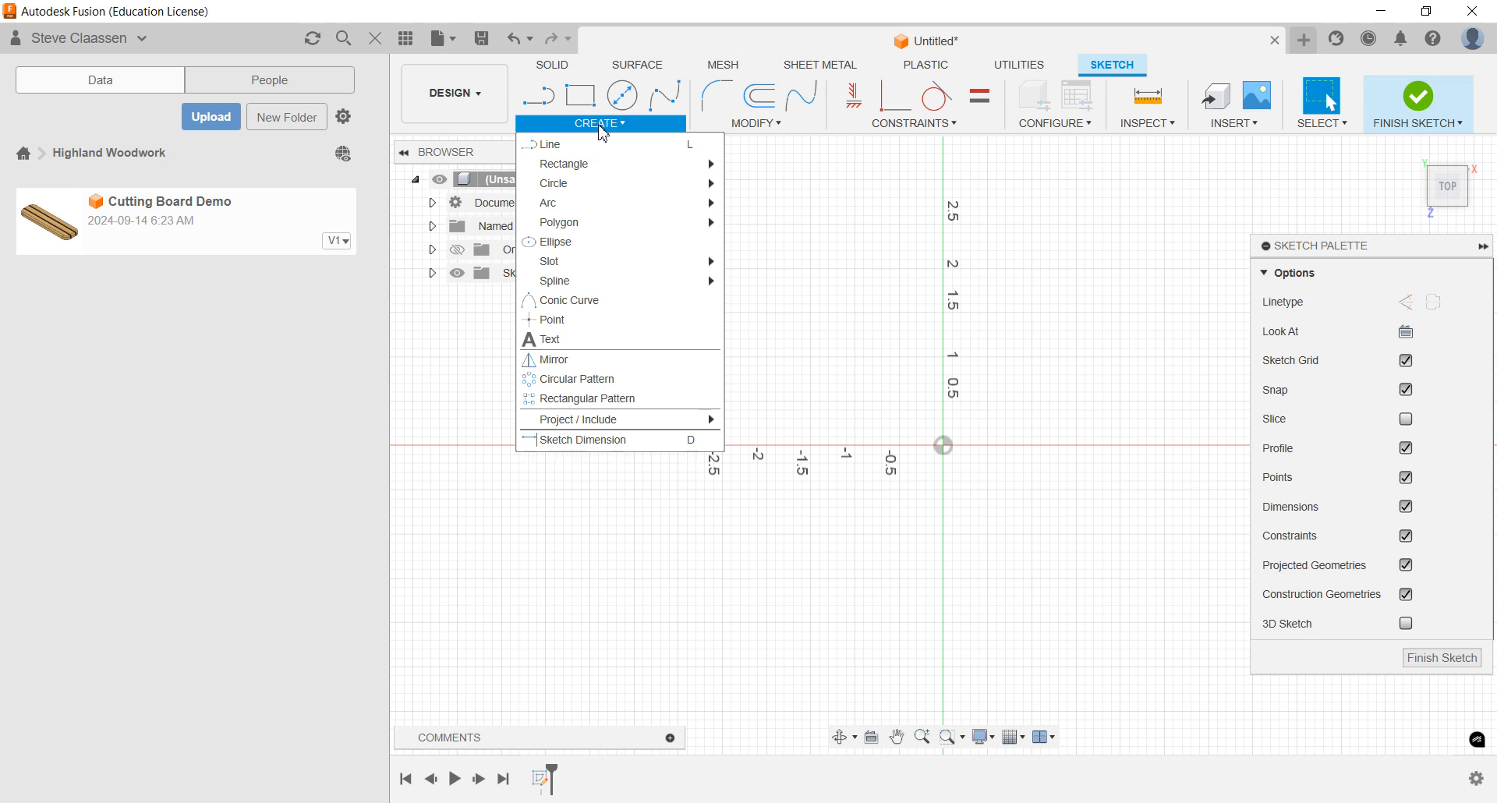
mouse_move(628, 168)
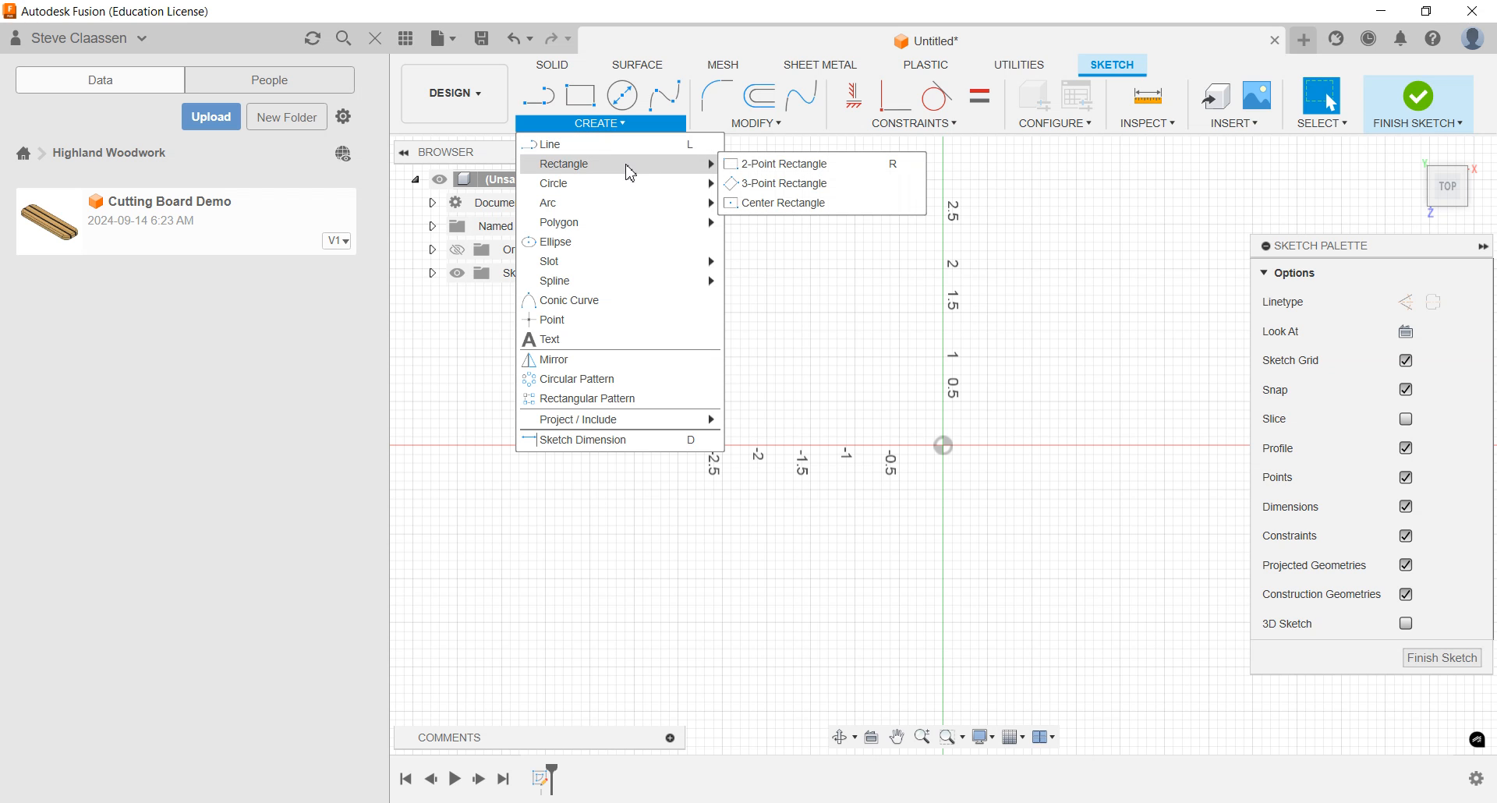
left_click(784, 203)
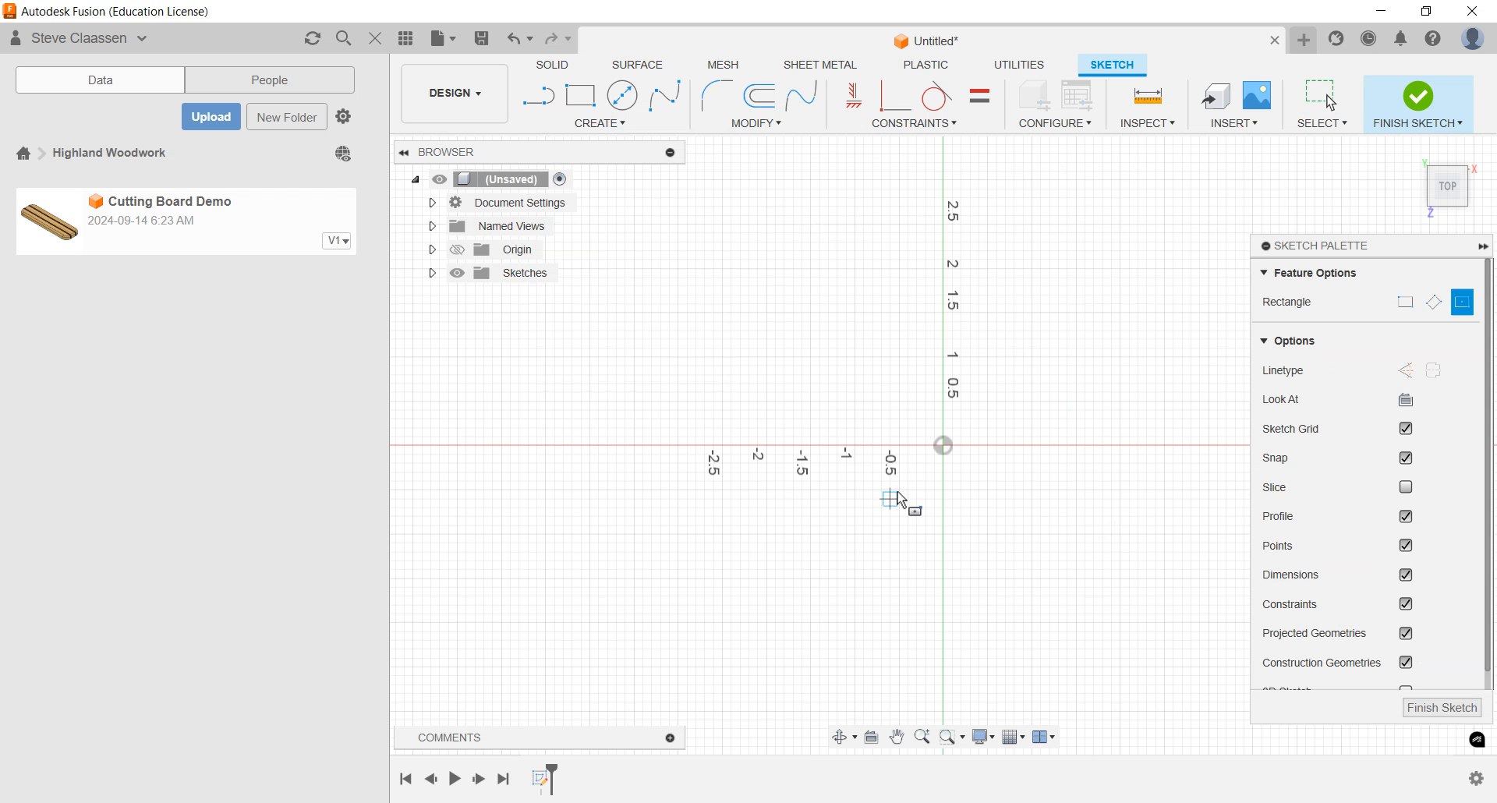
left_click(944, 446)
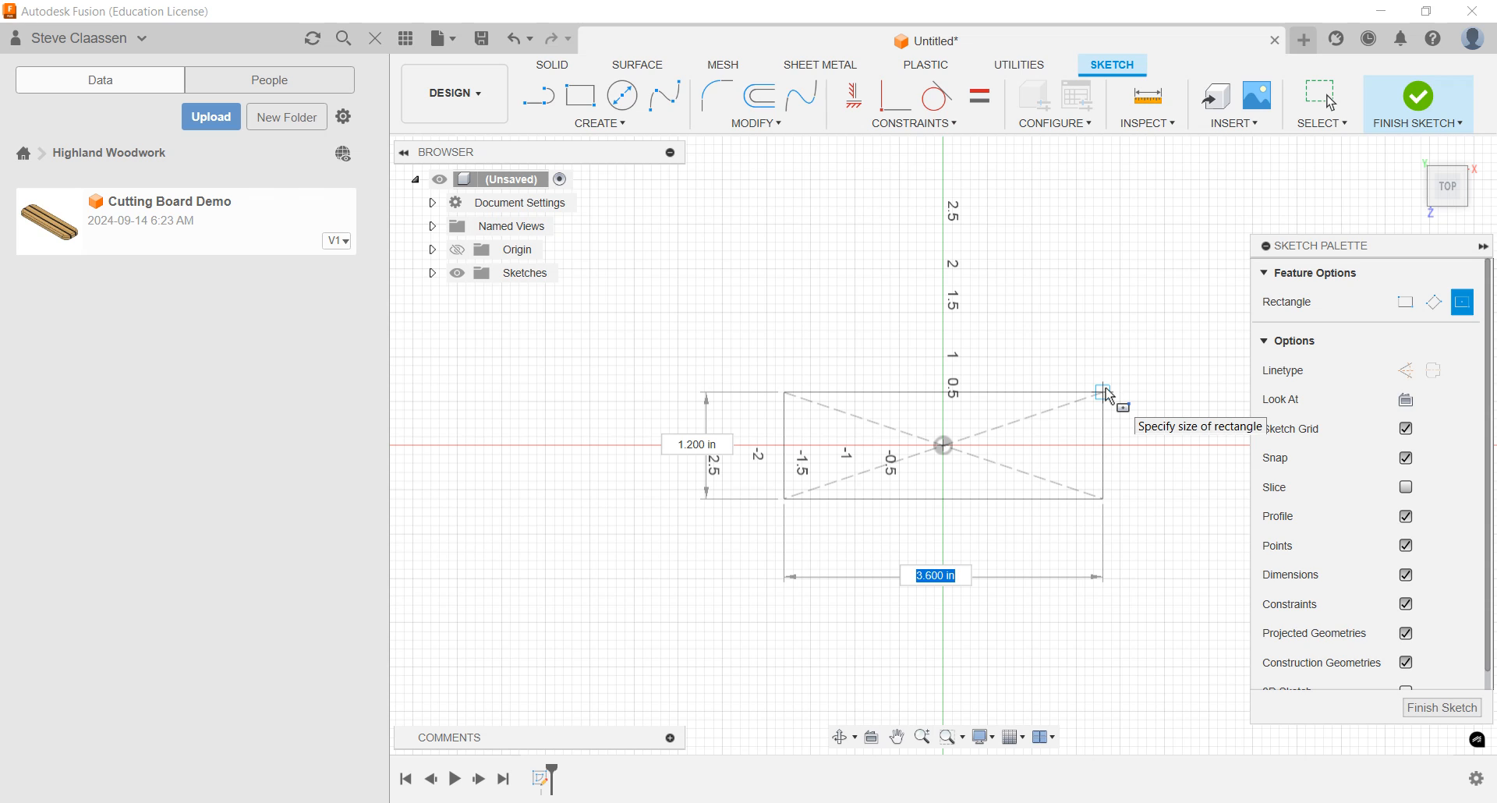
type("12")
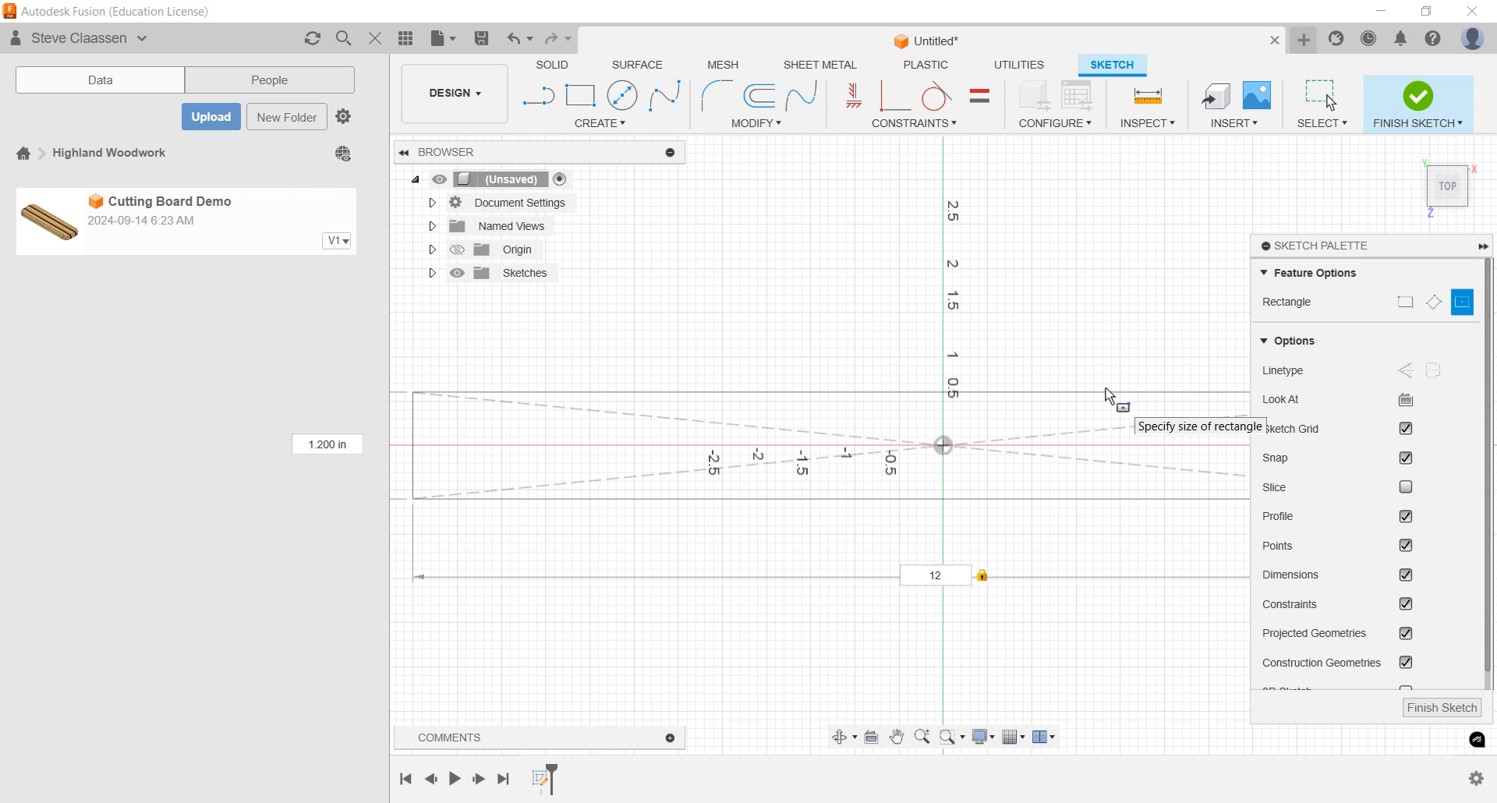
key("Tab")
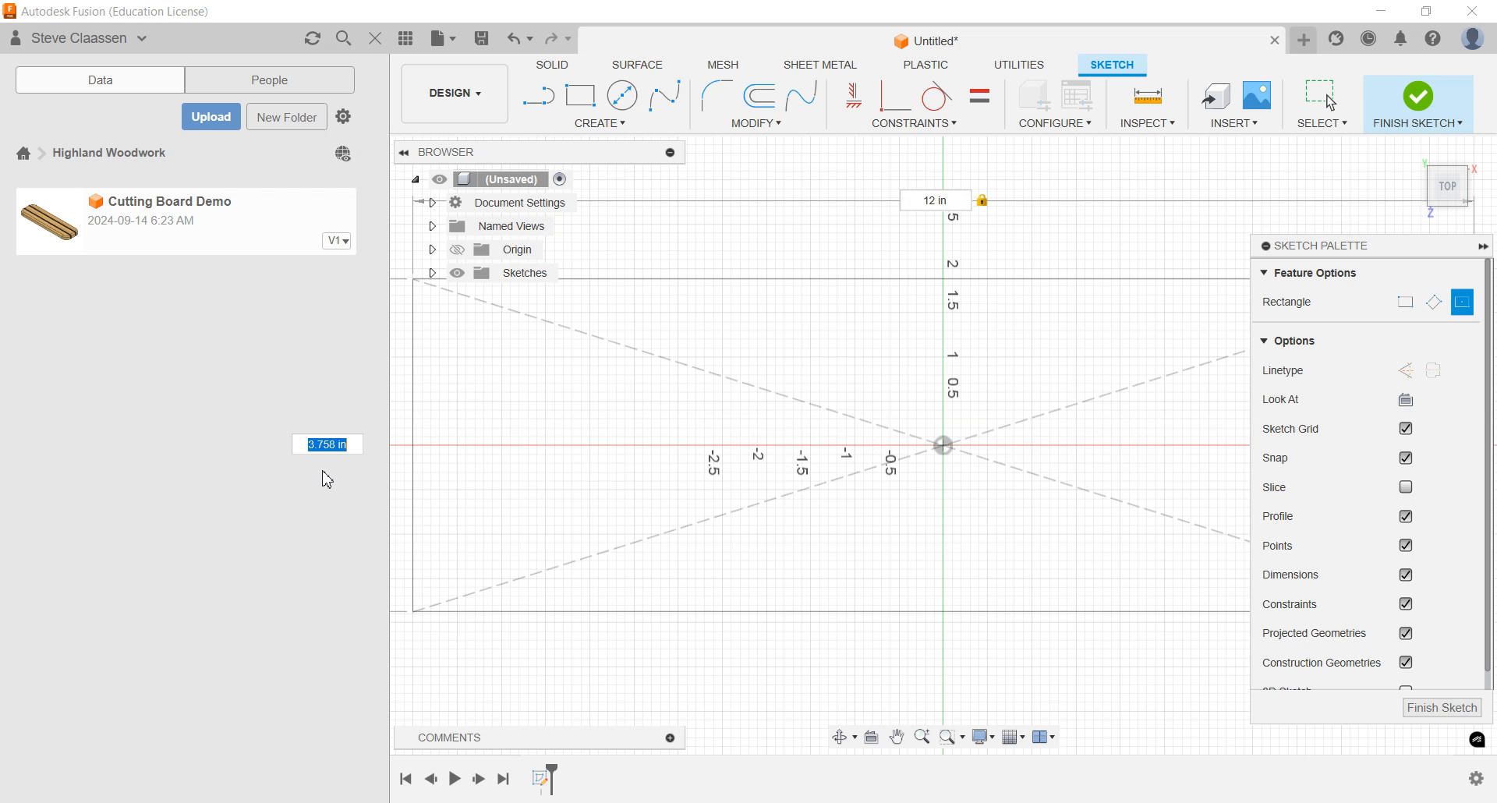
type("1.5")
key("Return")
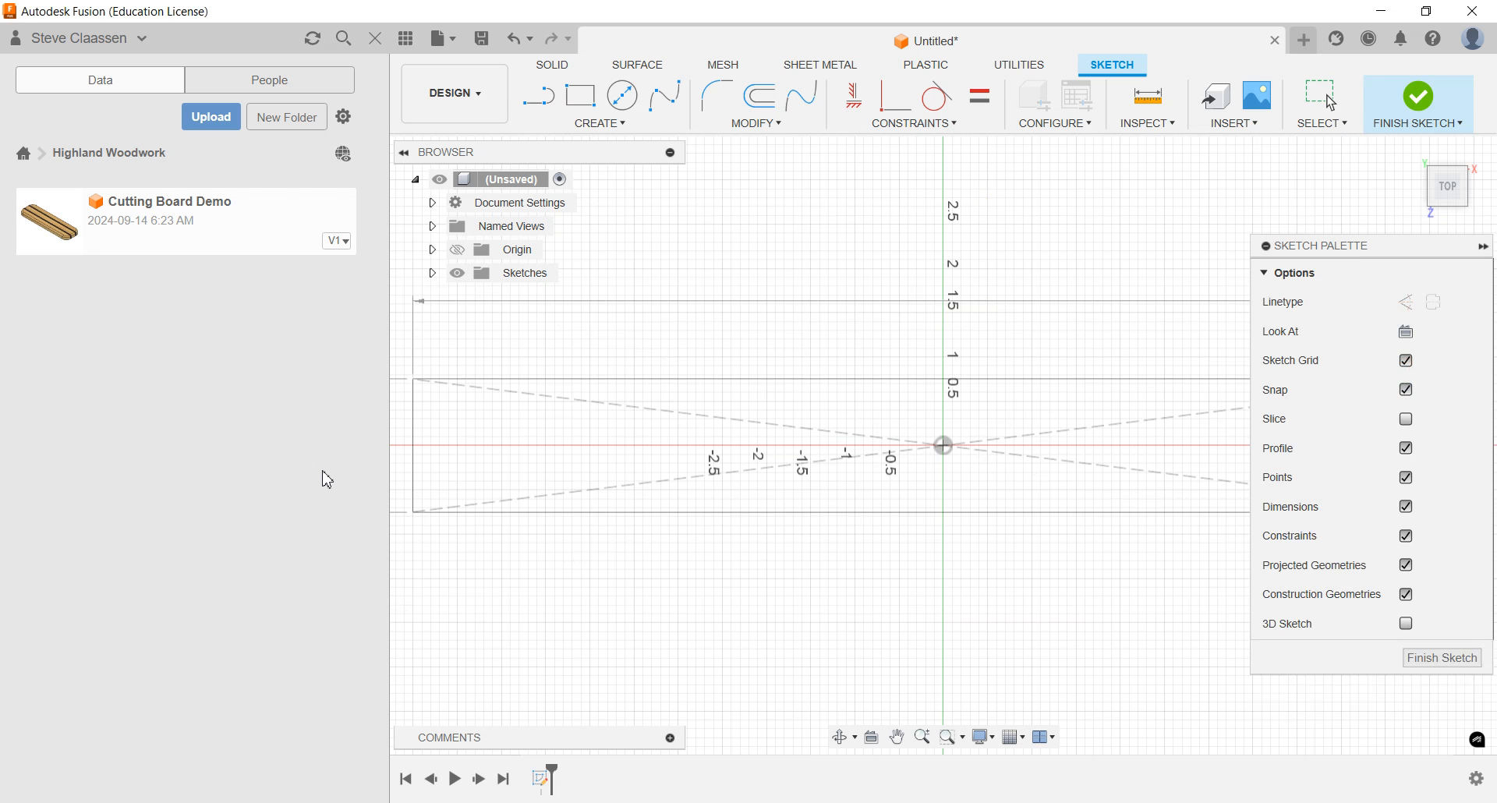
Hide the data panel to give the rectangle sketch more room
scroll(953, 519, "down", 5)
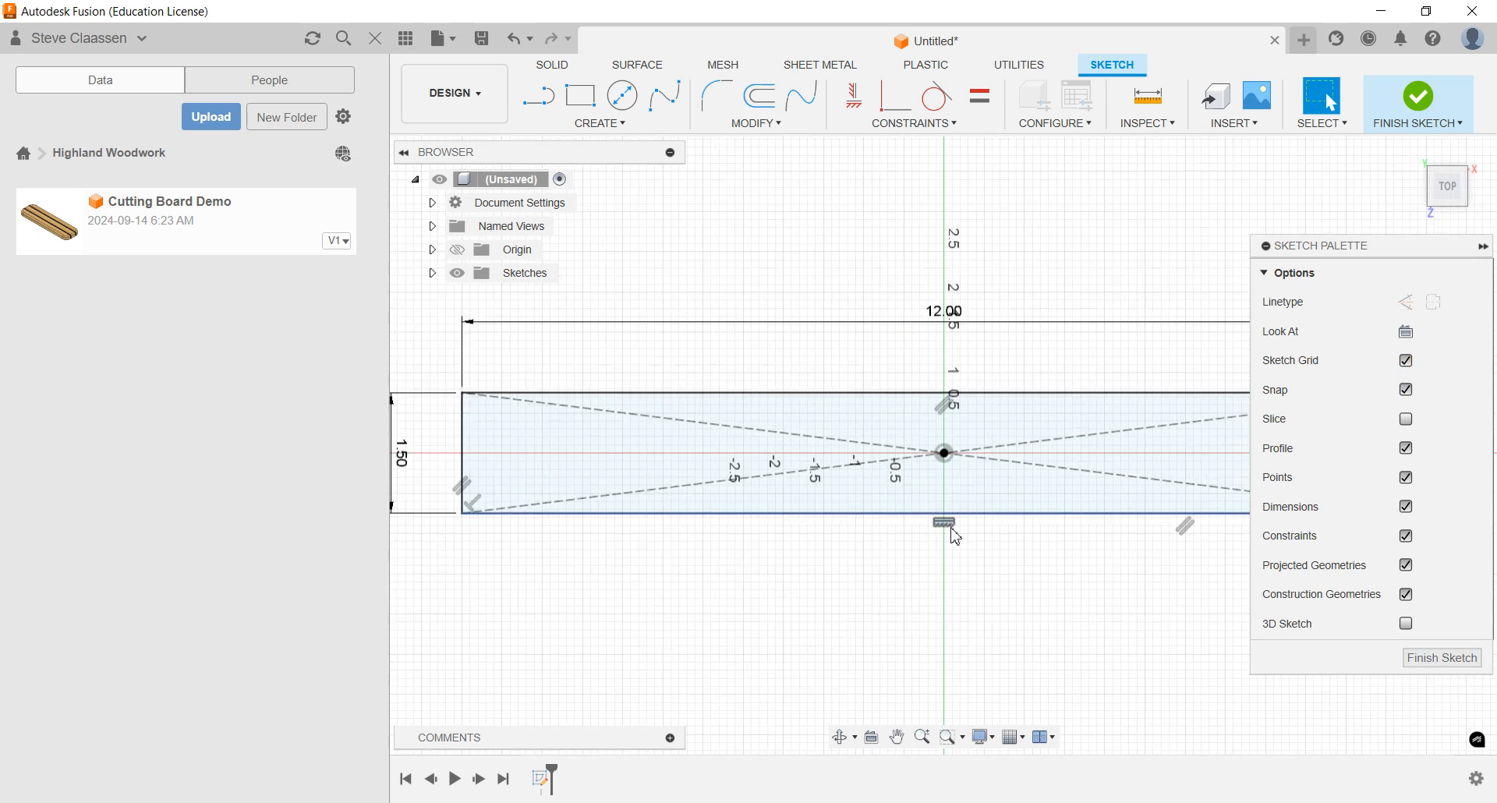
mouse_move(953, 519)
middle_mouse_down()
mouse_move(825, 507)
mouse_move(853, 517)
middle_mouse_up()
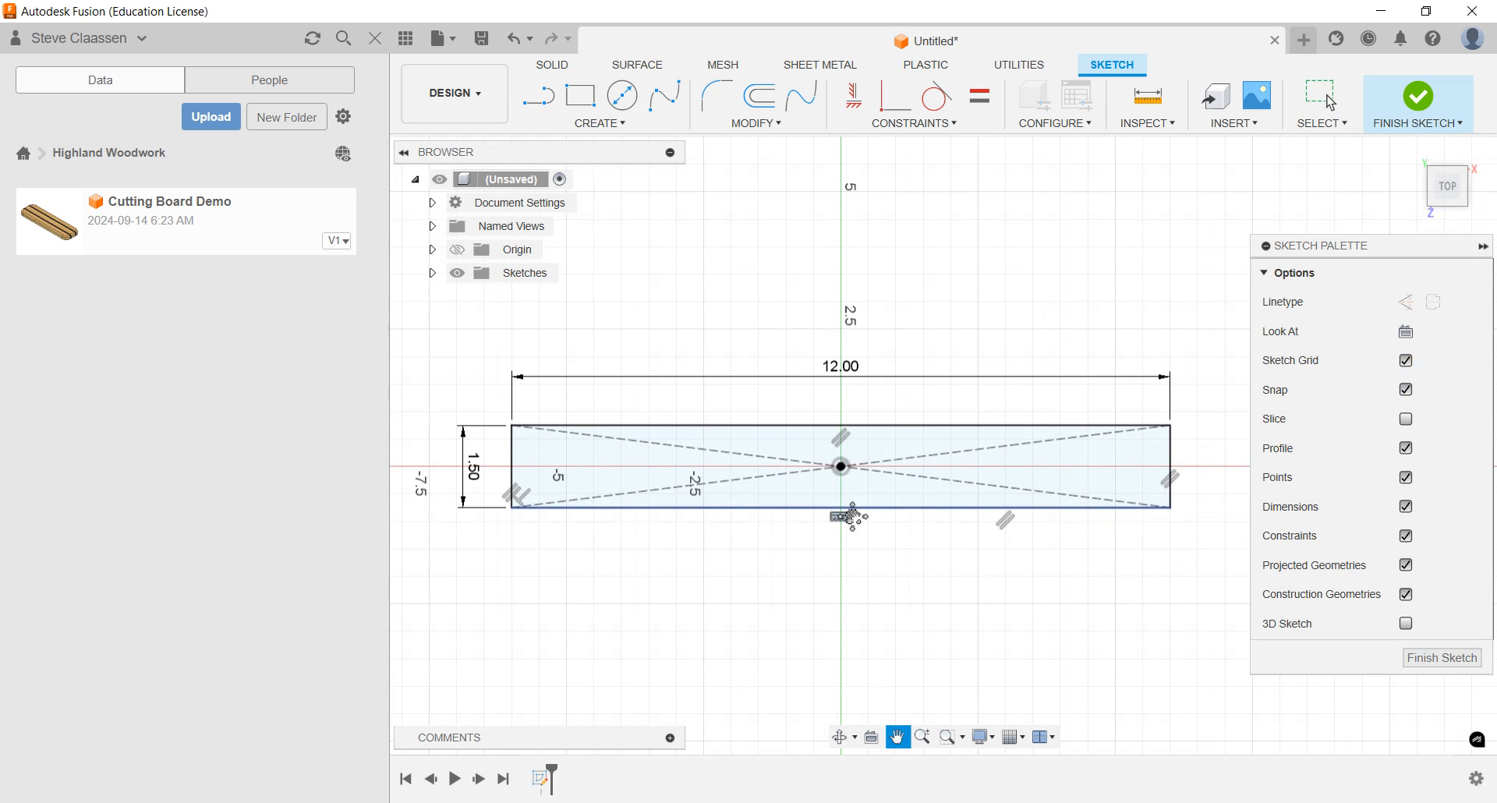
left_click(412, 47)
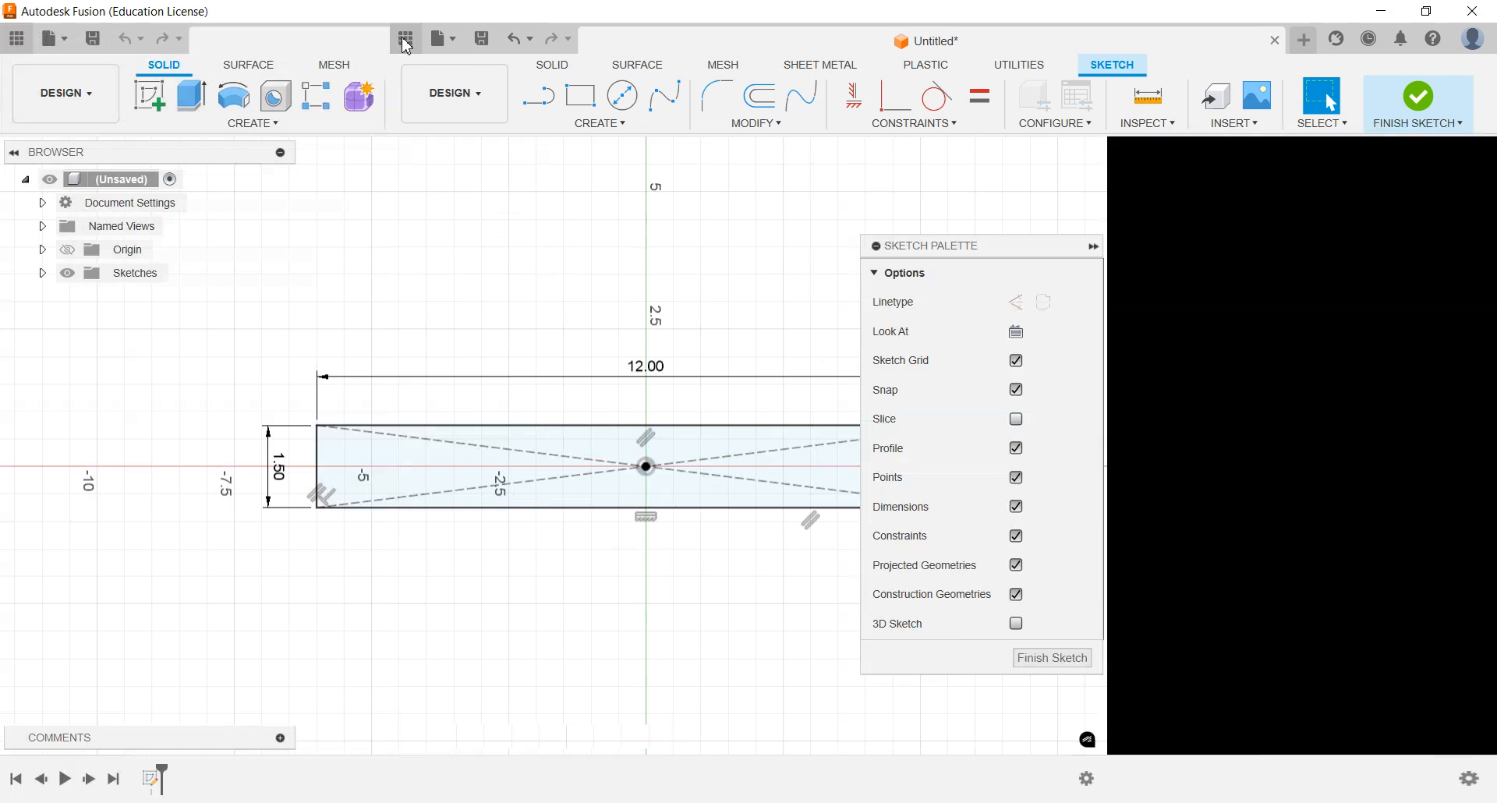
Examine the rectangle sketch up close, as a whole and from an angled 3D view
scroll(651, 517, "up", 3)
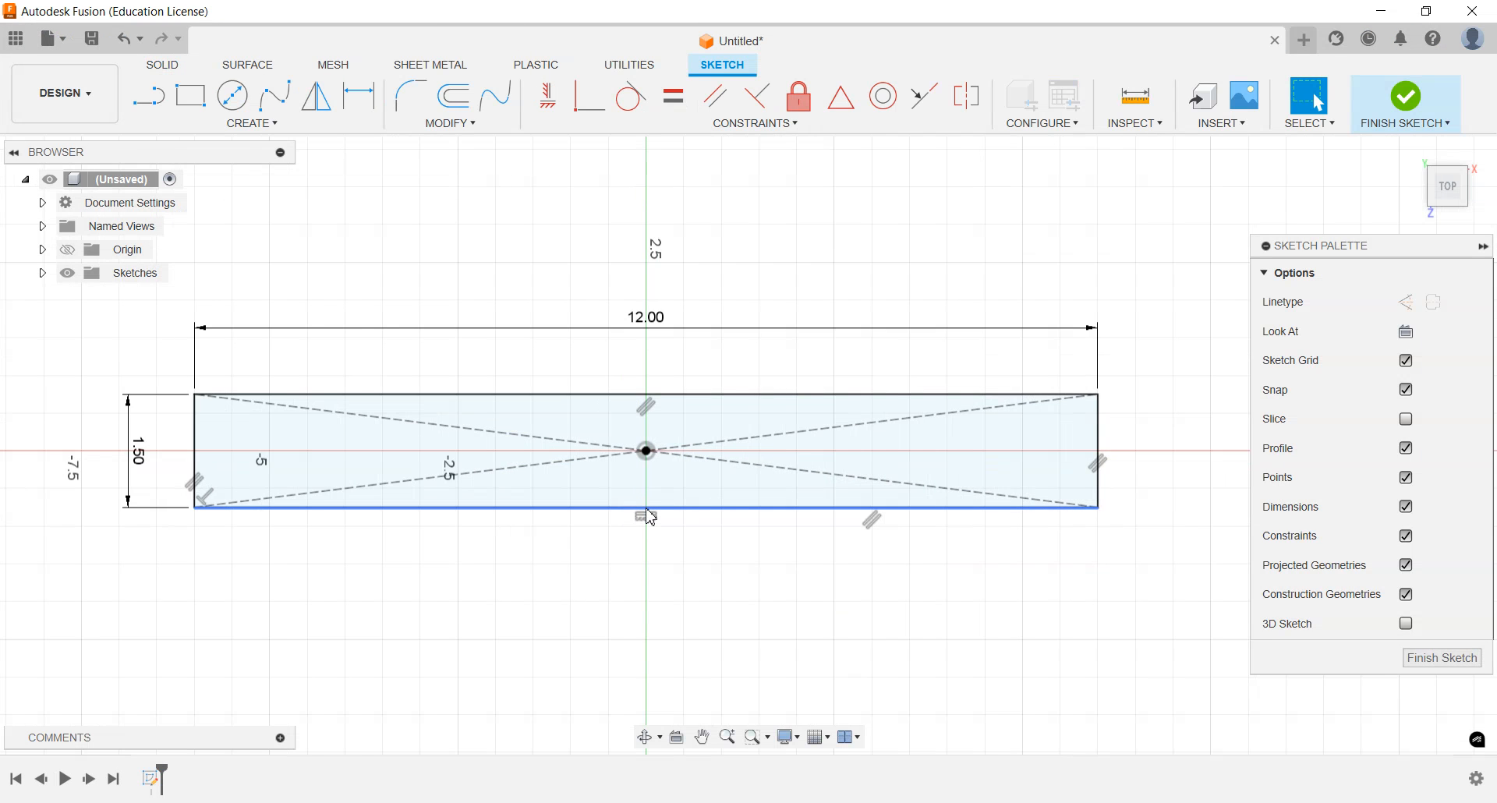
scroll(652, 517, "down", 3)
scroll(651, 517, "up", 1)
scroll(651, 517, "up", 3)
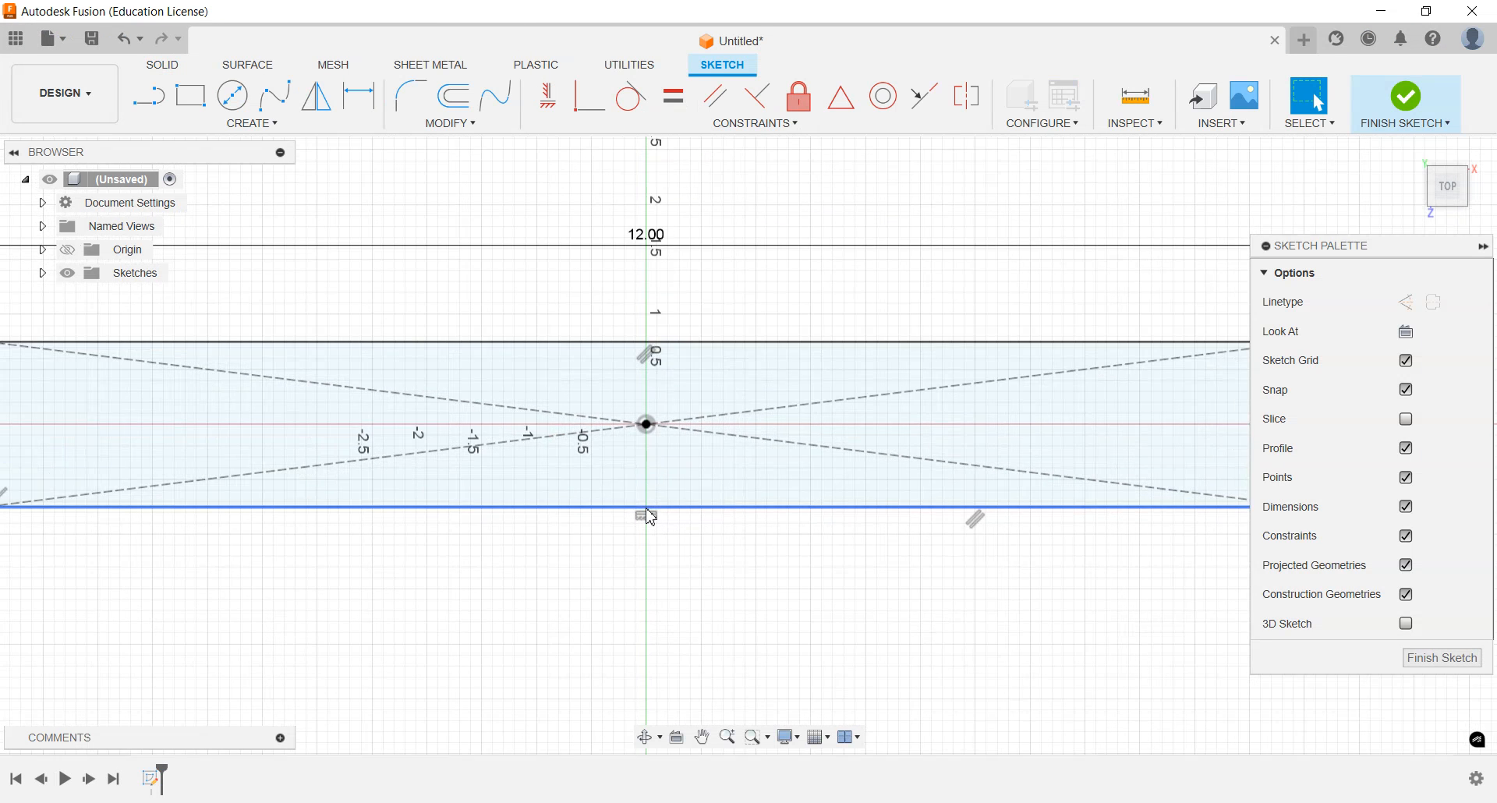
scroll(652, 517, "down", 3)
scroll(652, 517, "up", 3)
scroll(651, 517, "down", 3)
scroll(651, 517, "up", 1)
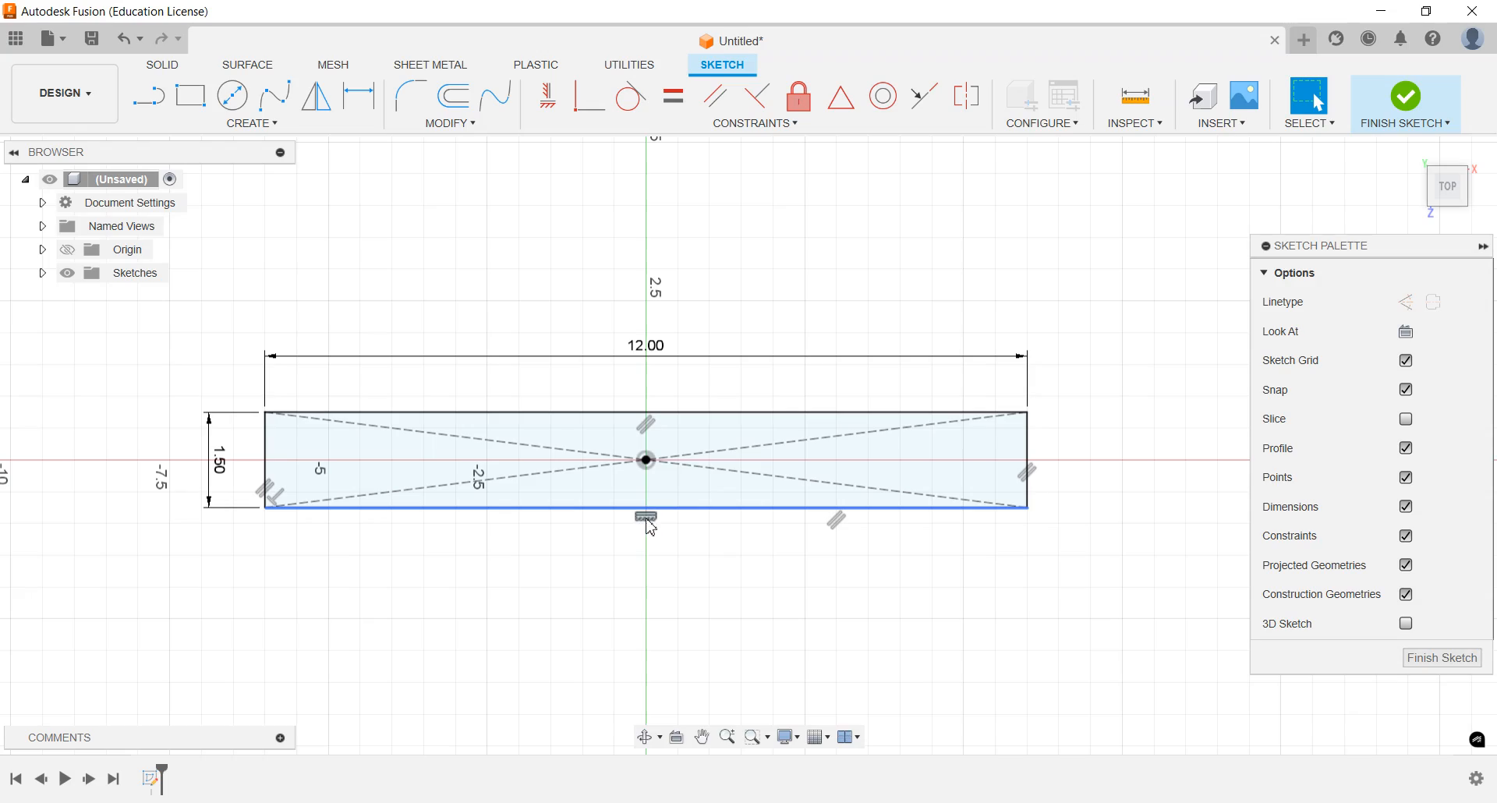
mouse_move(649, 538)
middle_mouse_down("shift")
mouse_move(508, 579)
mouse_move(450, 562)
mouse_move(442, 461)
mouse_move(307, 348)
mouse_move(548, 570)
mouse_move(473, 352)
middle_mouse_up("shift")
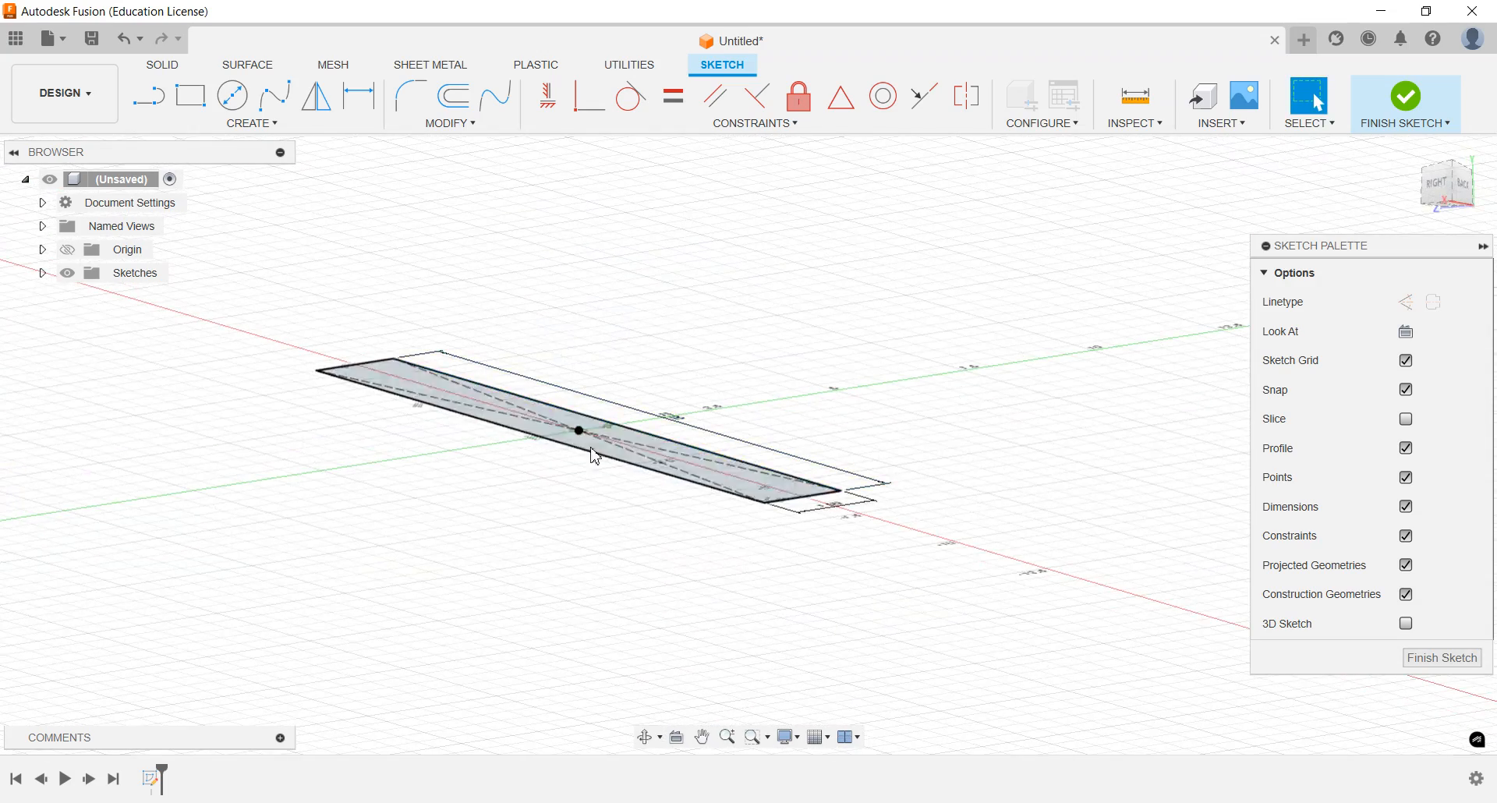
scroll(509, 492, "up", 3)
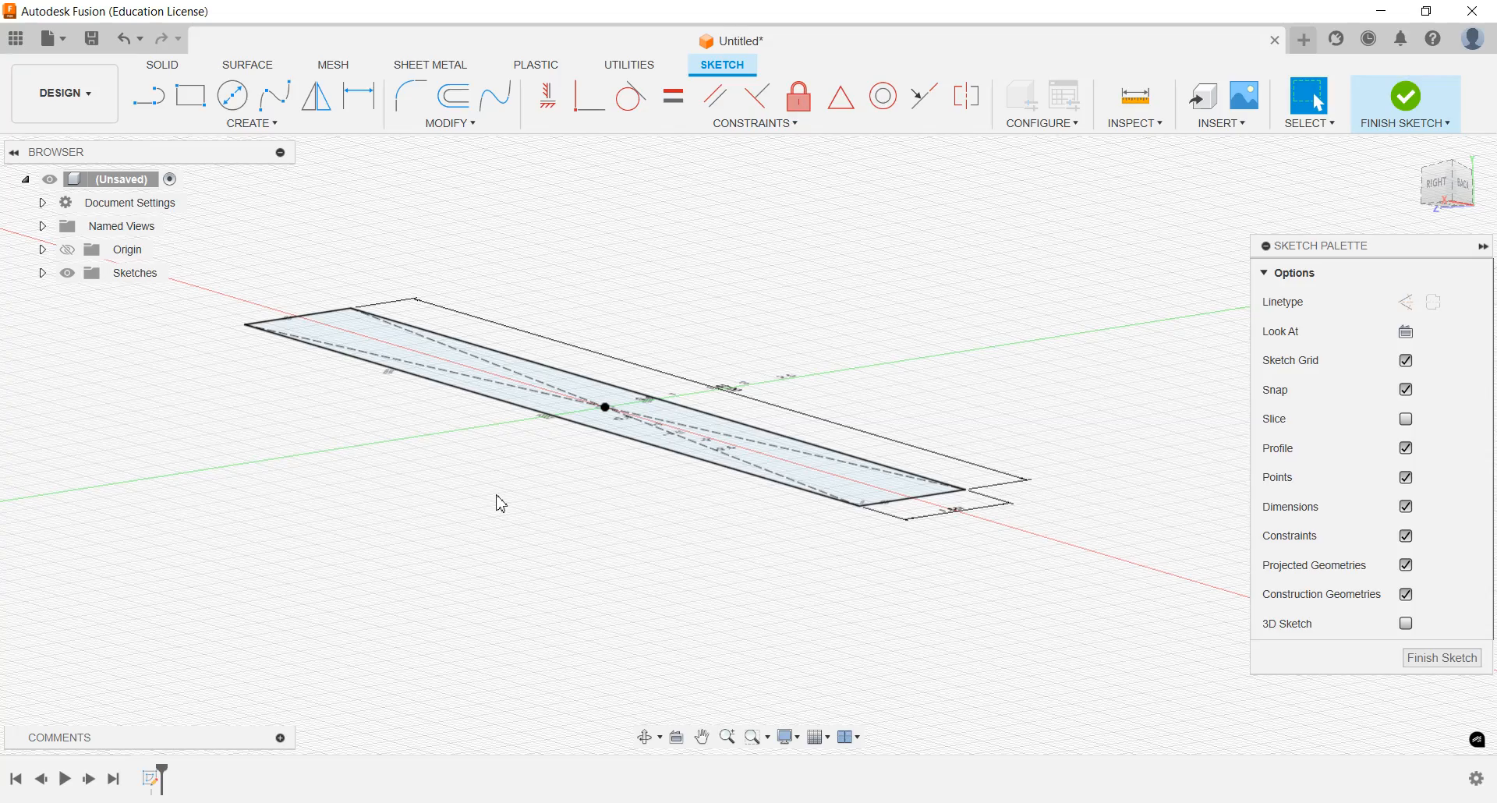
mouse_move(499, 503)
middle_mouse_down()
mouse_move(772, 434)
mouse_move(341, 551)
mouse_move(429, 511)
mouse_move(615, 573)
mouse_move(615, 602)
mouse_move(655, 461)
mouse_move(572, 602)
middle_mouse_up()
key("Escape")
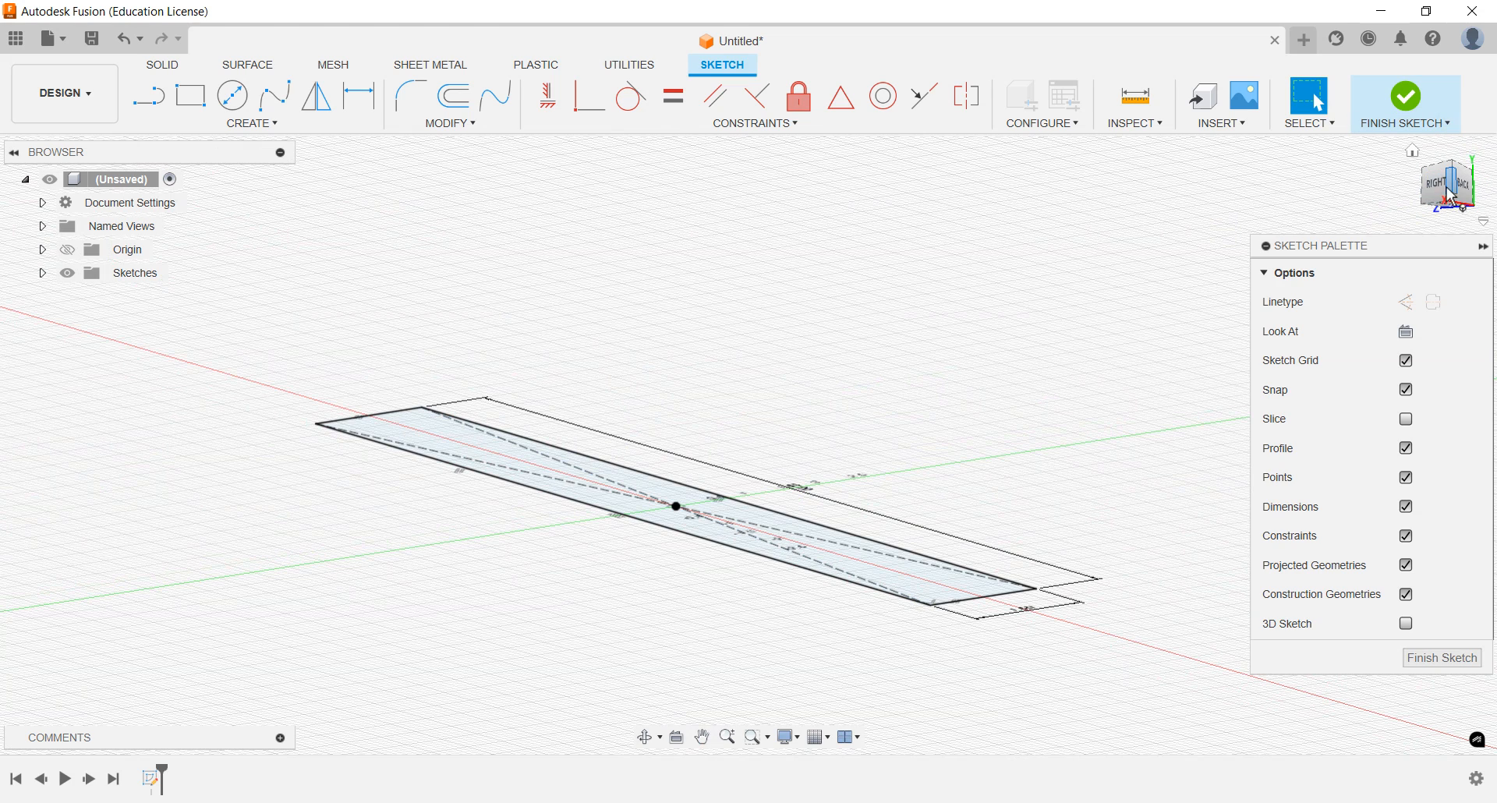
Return to the top view of the rectangle and finish the sketch
left_click(1415, 156)
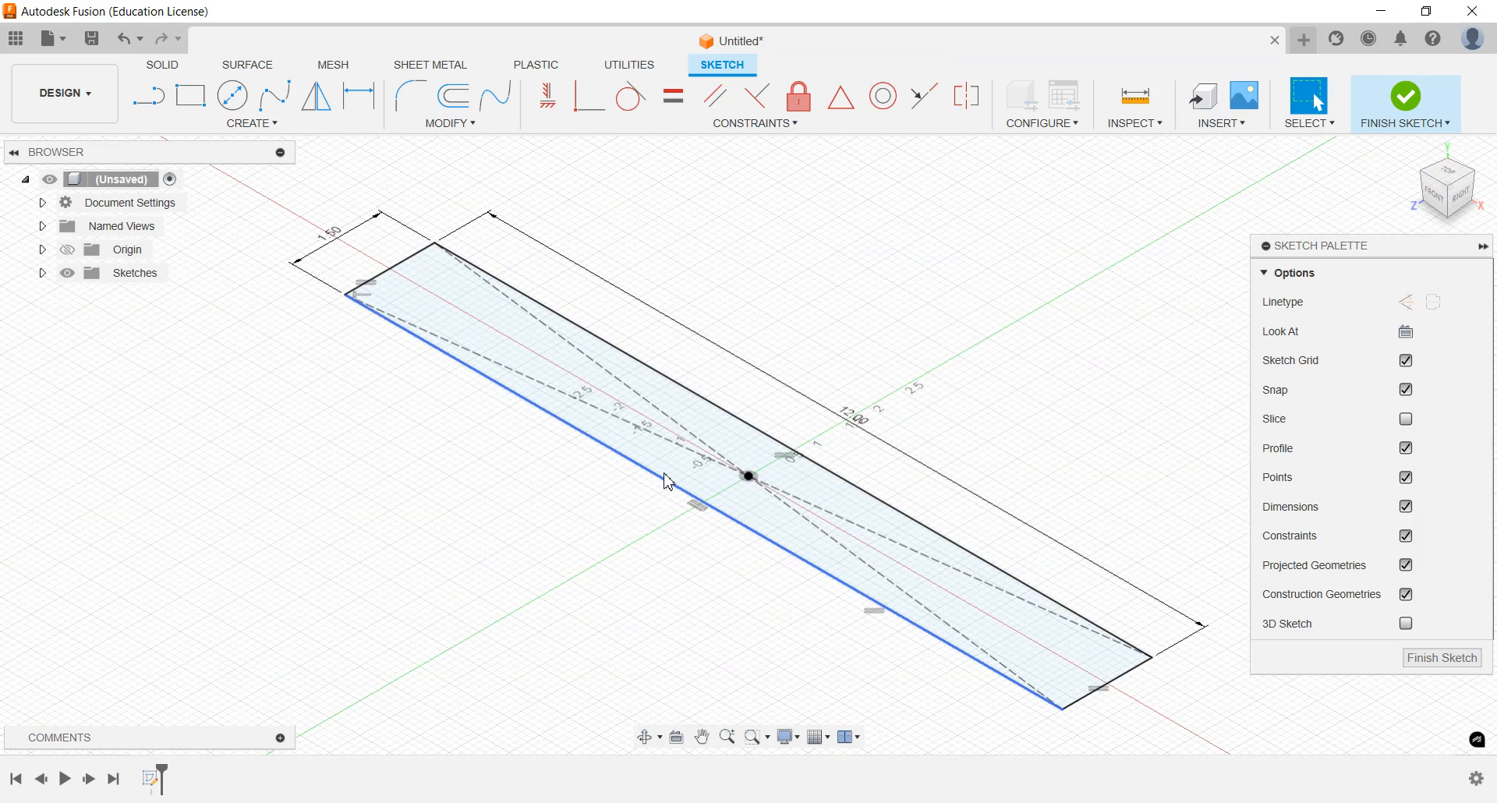
left_click(1452, 175)
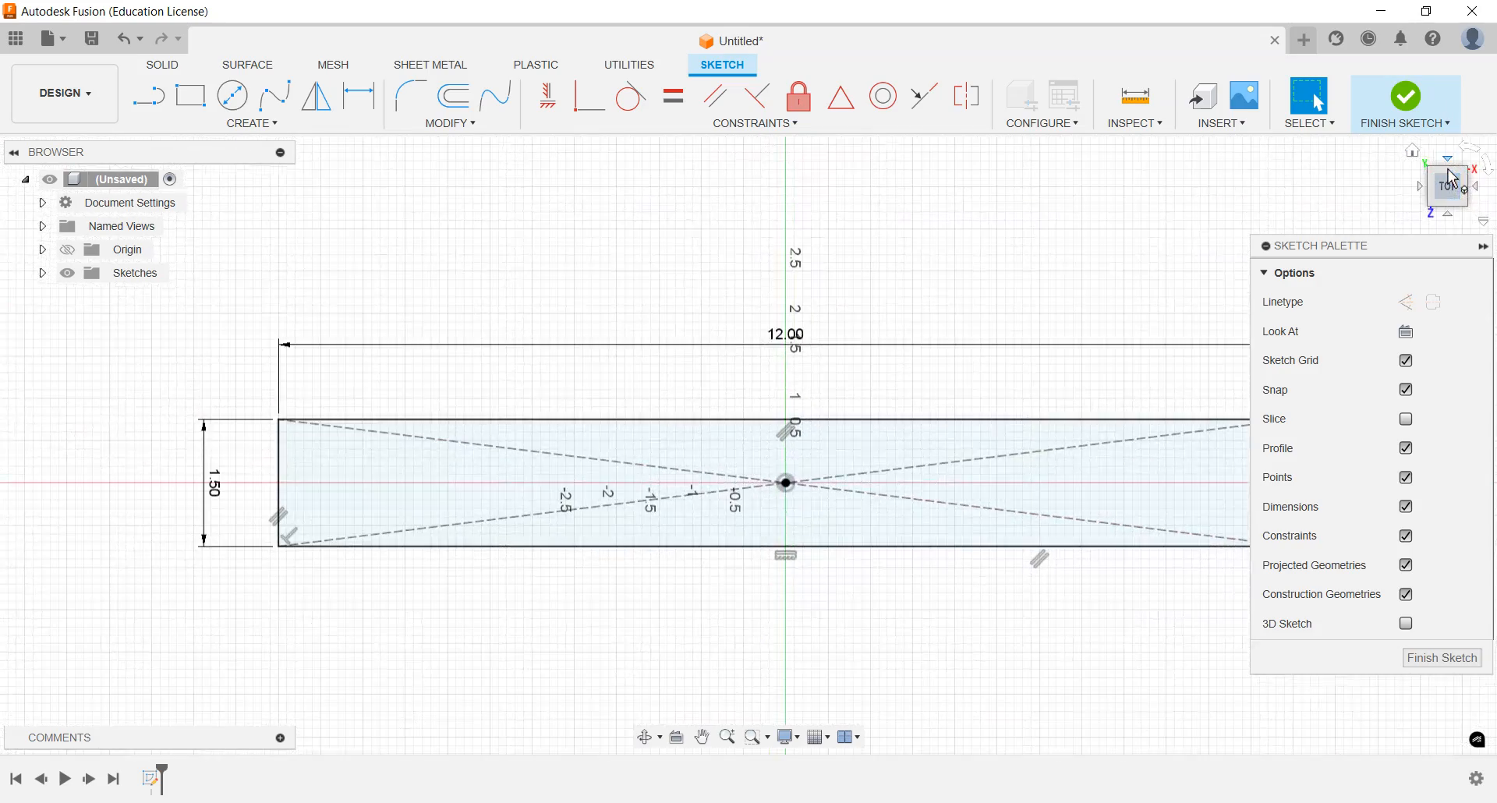
middle_click_drag(912, 578, 806, 568)
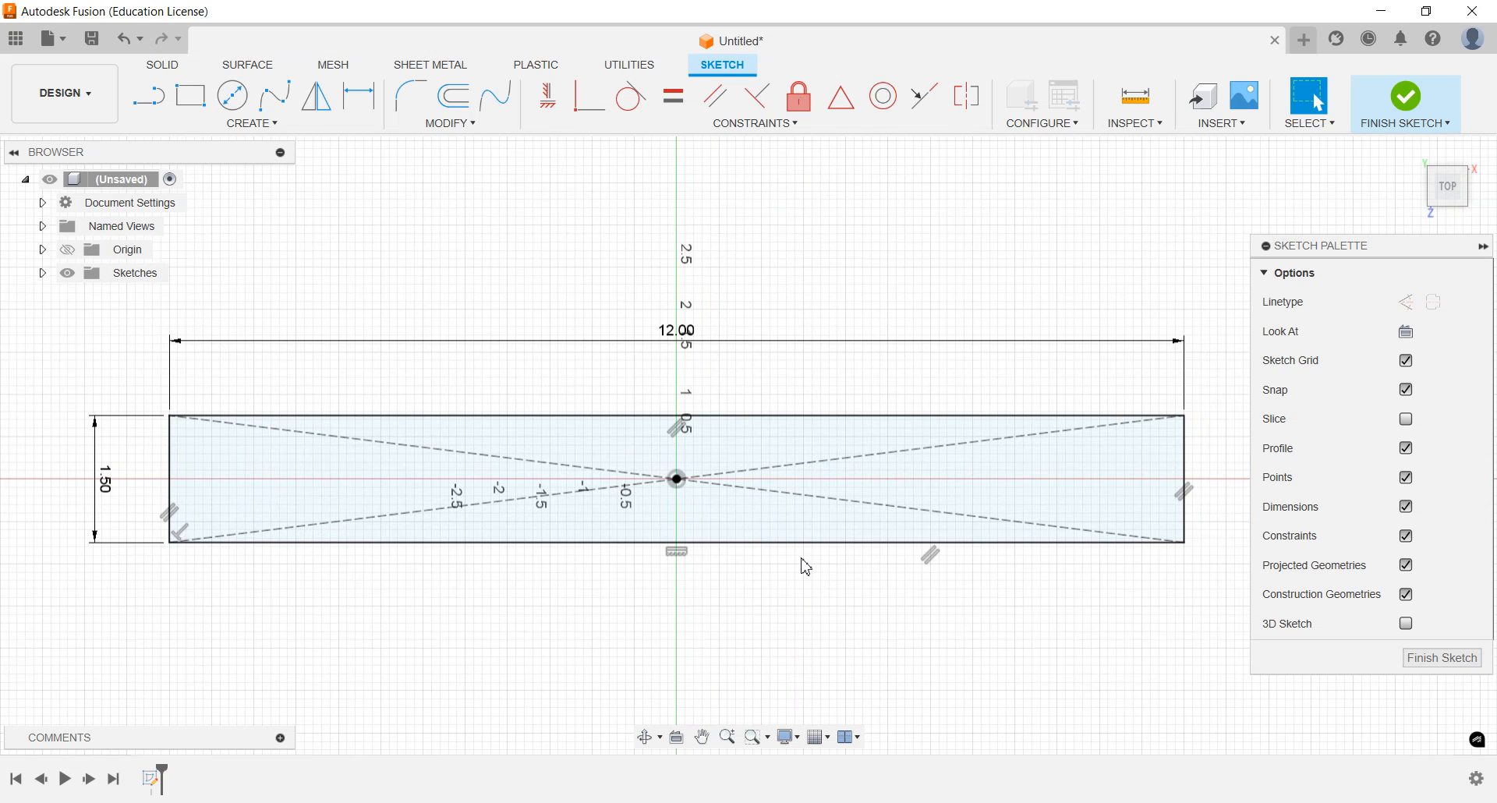
left_click(1443, 659)
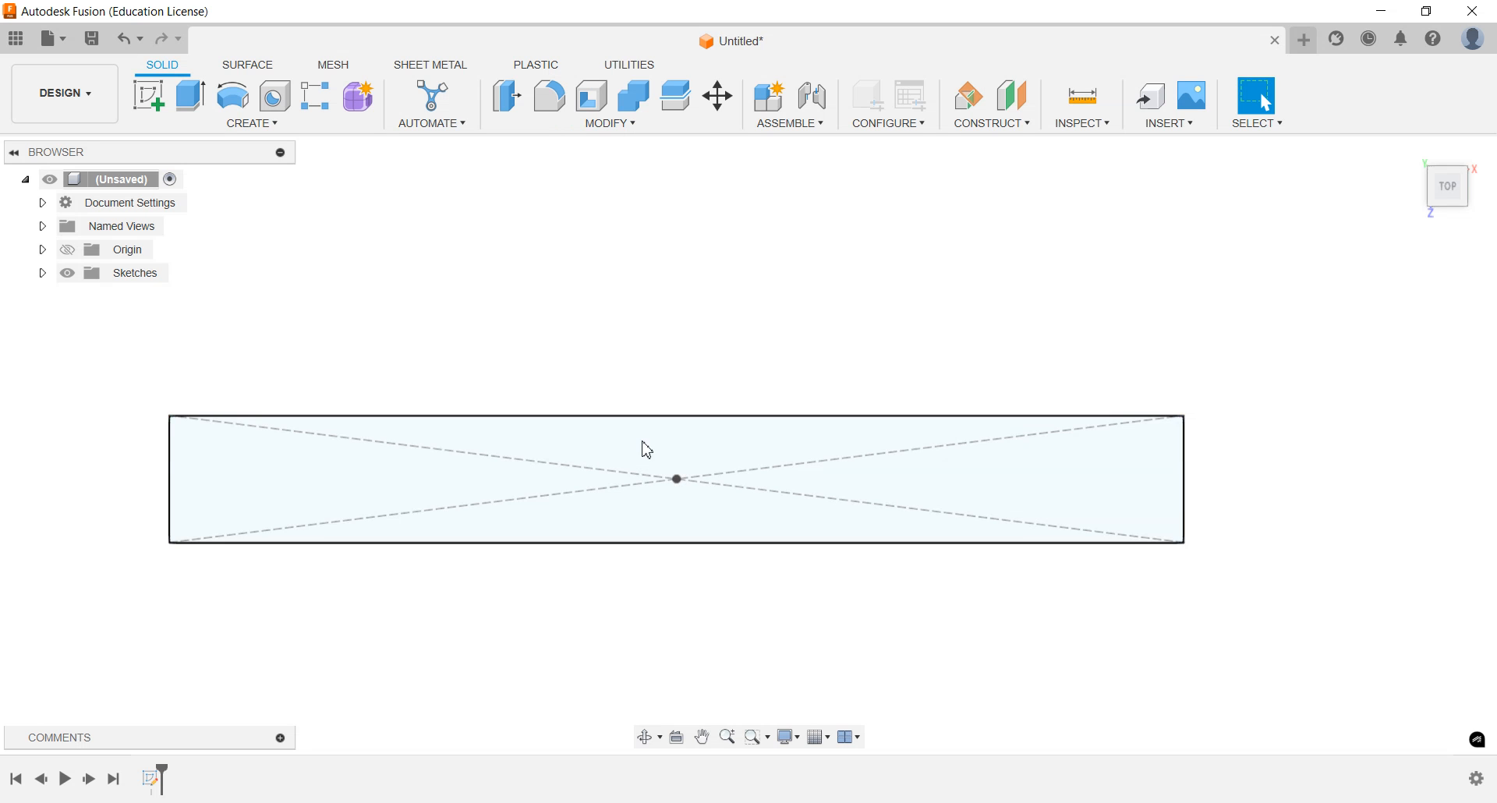
Extrude the rectangle profile 0.75 in upward to one side as a new component
mouse_move(647, 450)
middle_mouse_down("shift")
mouse_move(621, 388)
mouse_move(632, 338)
mouse_move(631, 355)
middle_mouse_up("shift")
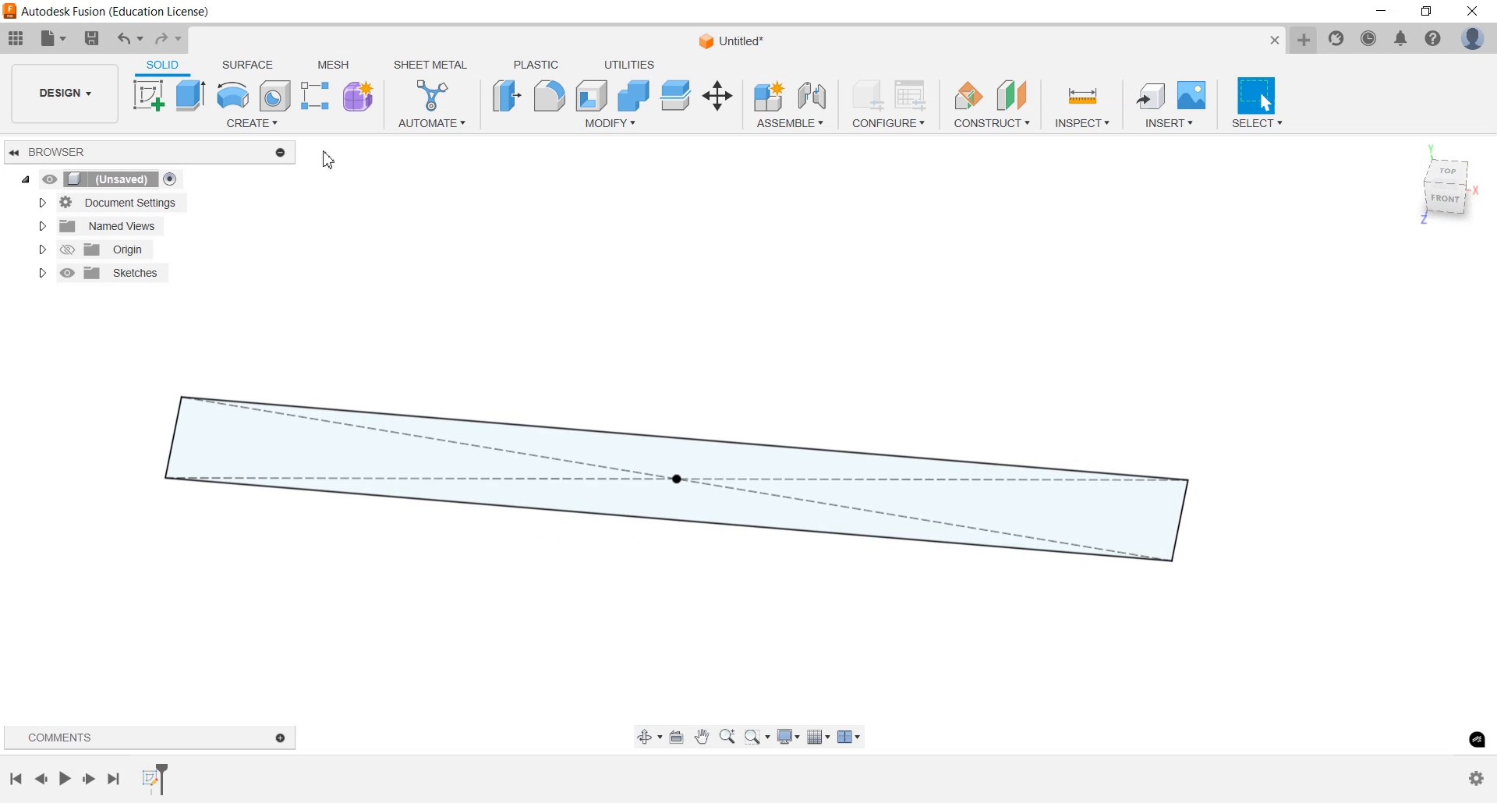
left_click(189, 106)
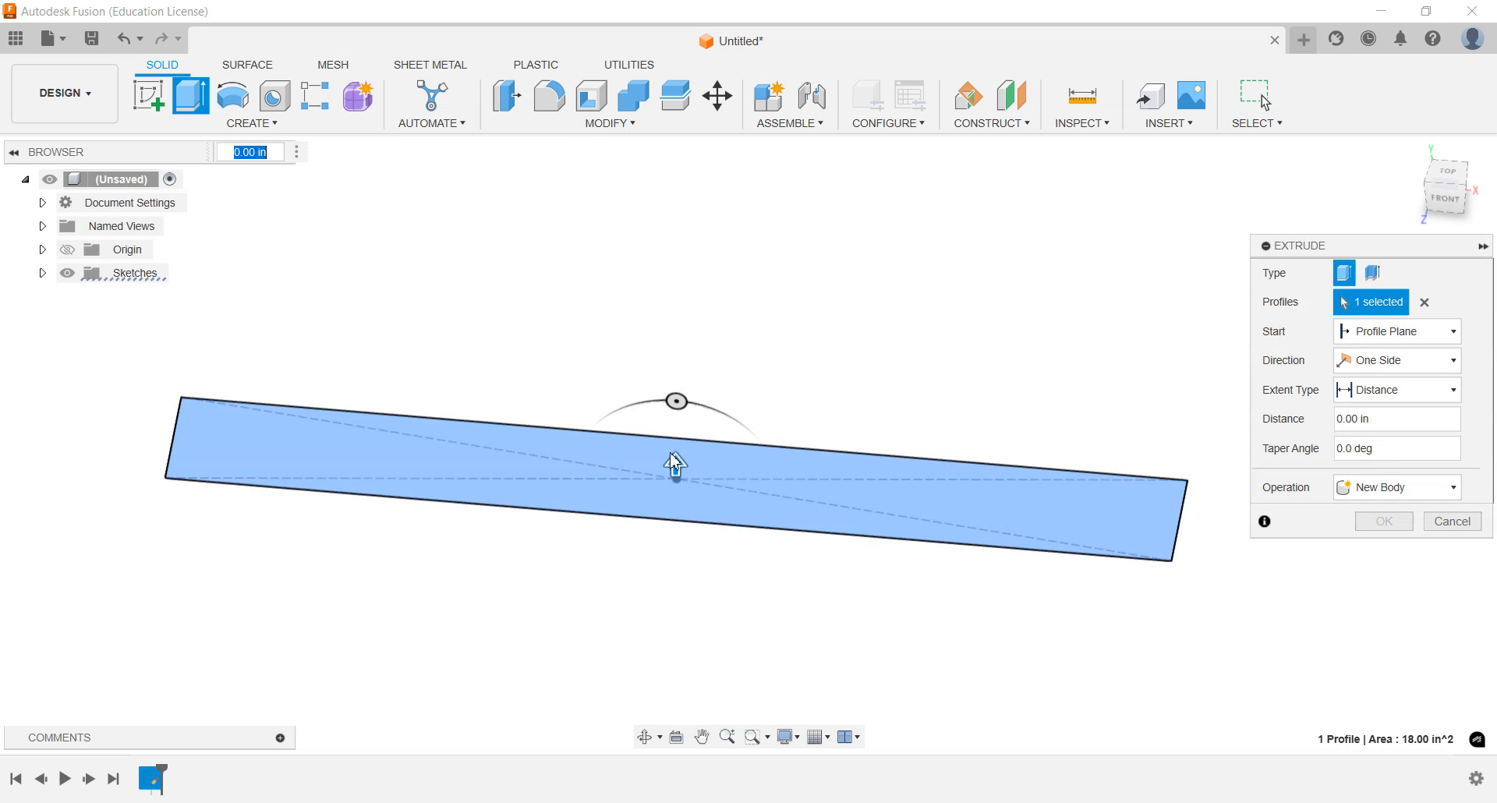
mouse_move(676, 465)
left_mouse_down()
mouse_move(676, 398)
mouse_move(685, 493)
mouse_move(695, 465)
left_mouse_up()
scroll(678, 428, "up", 5)
scroll(716, 496, "down", 5)
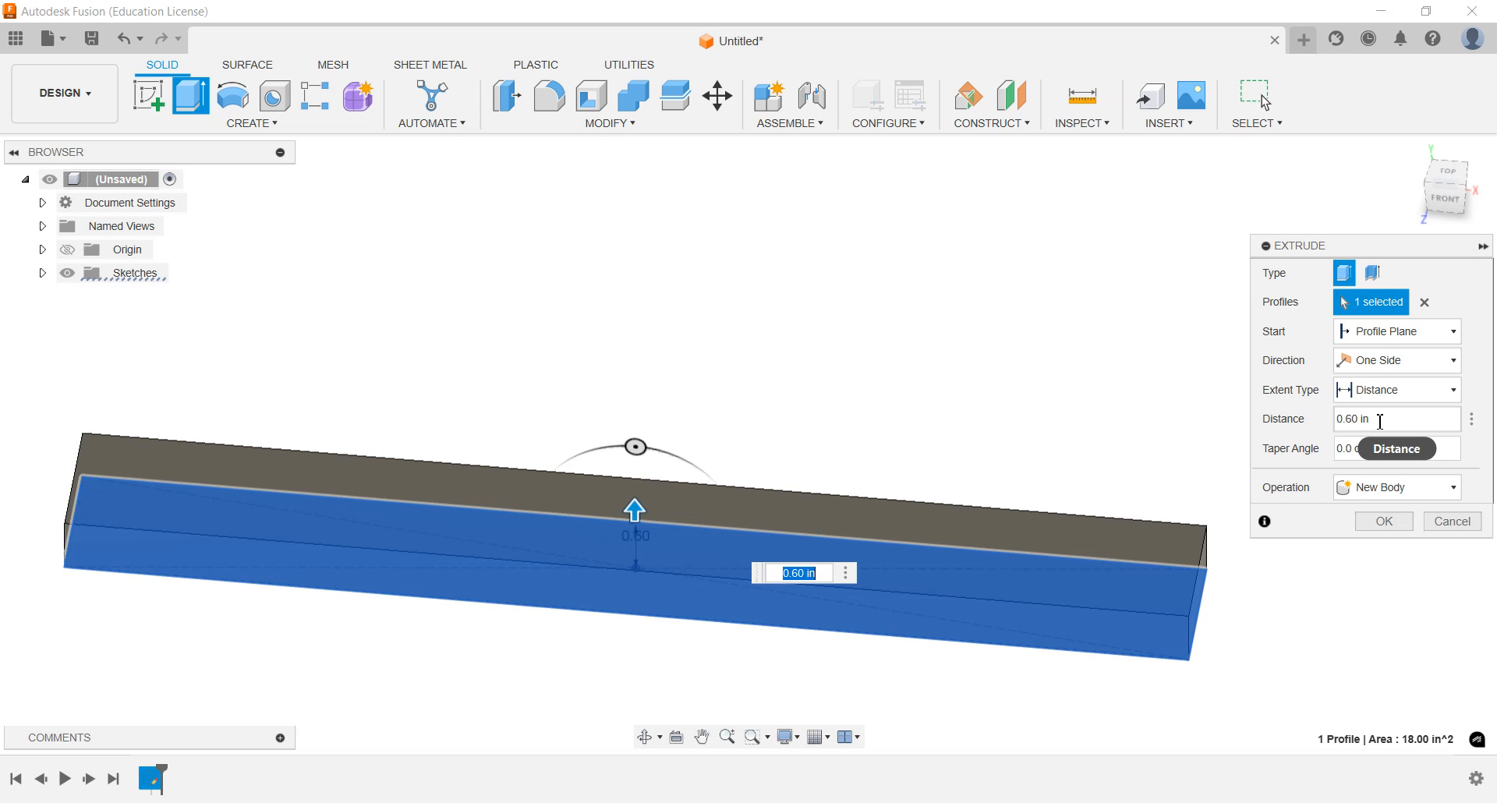
left_click(1427, 418)
type(".75")
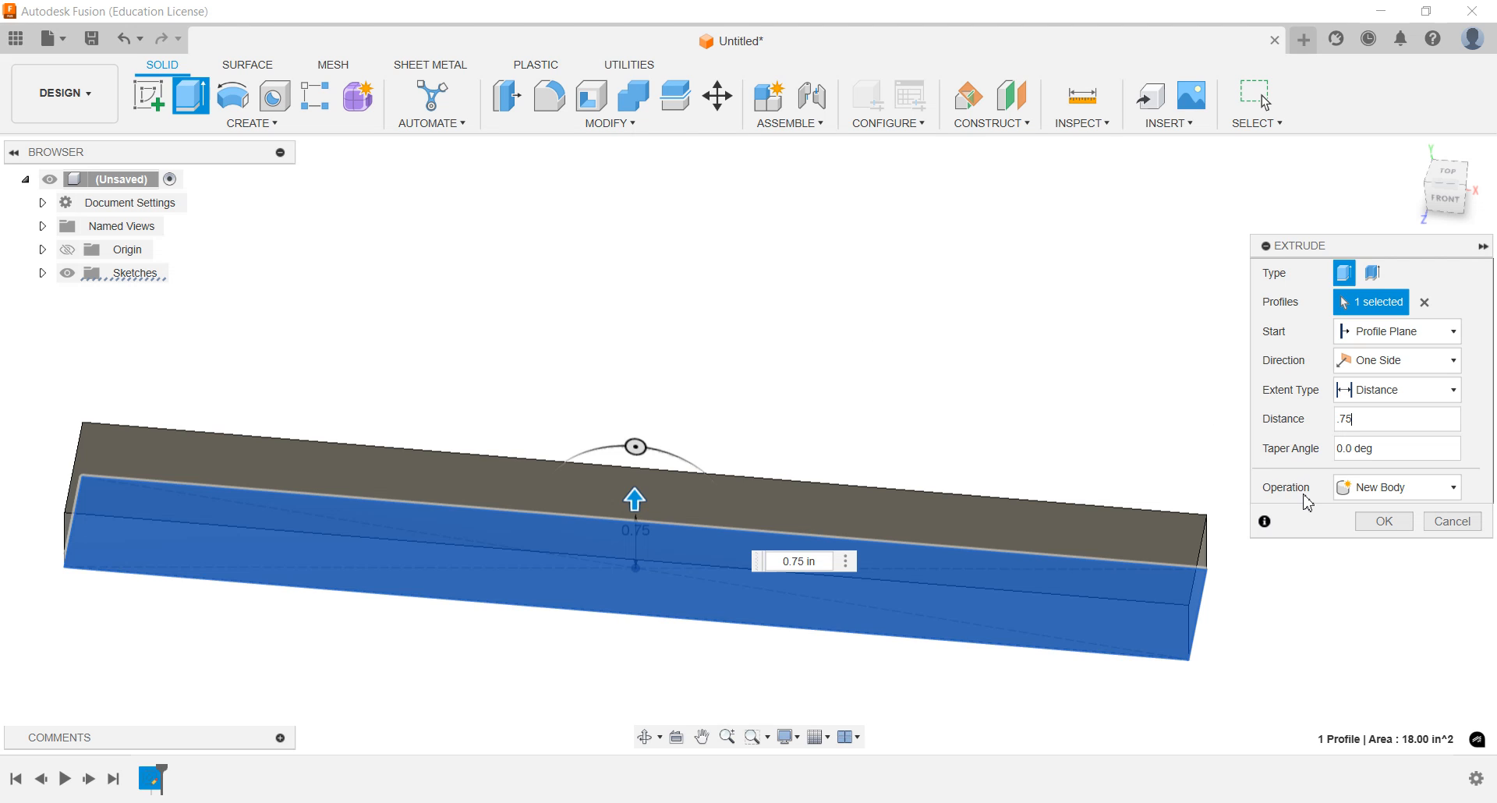
left_click(1373, 495)
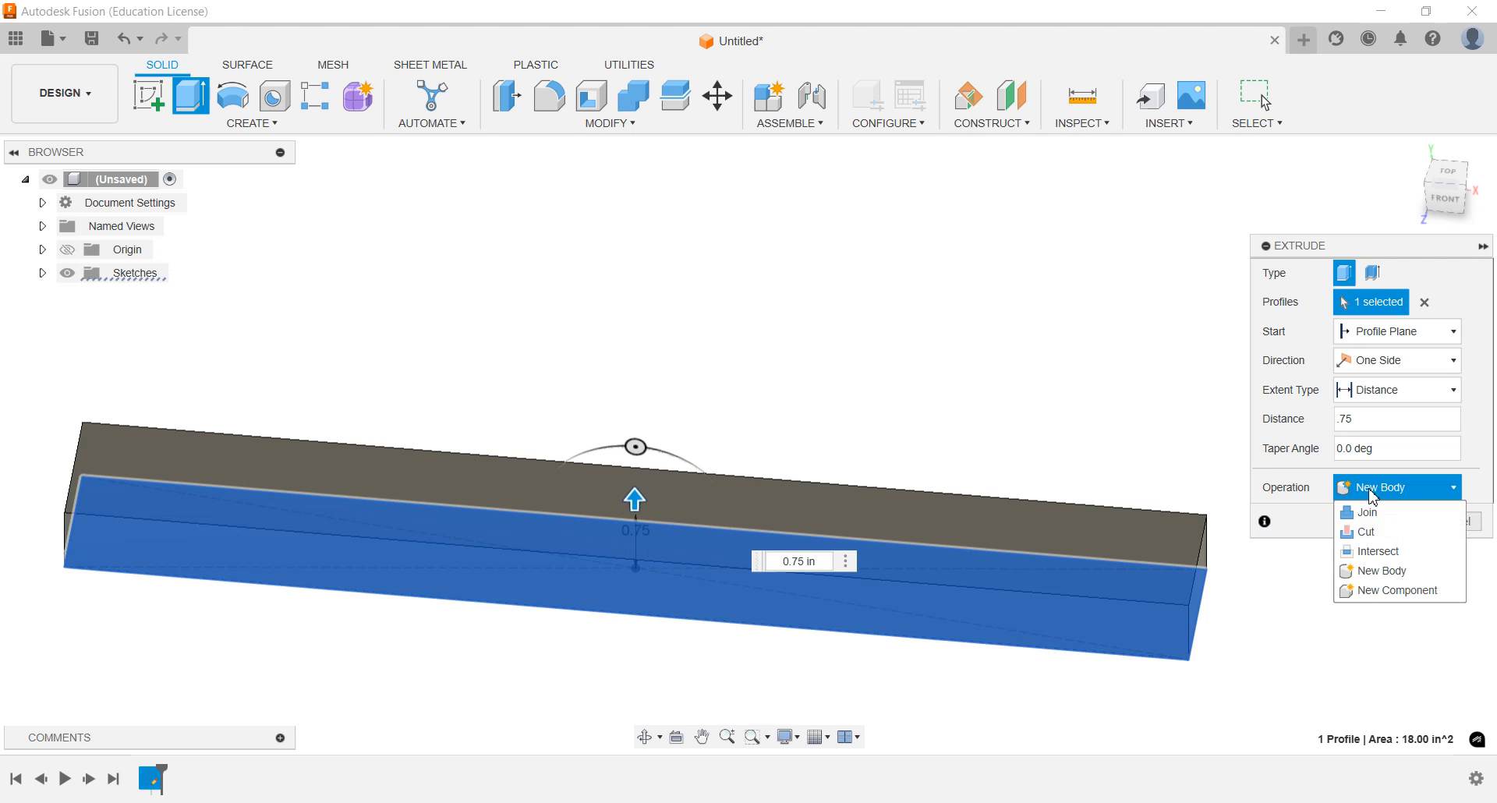
left_click(1396, 592)
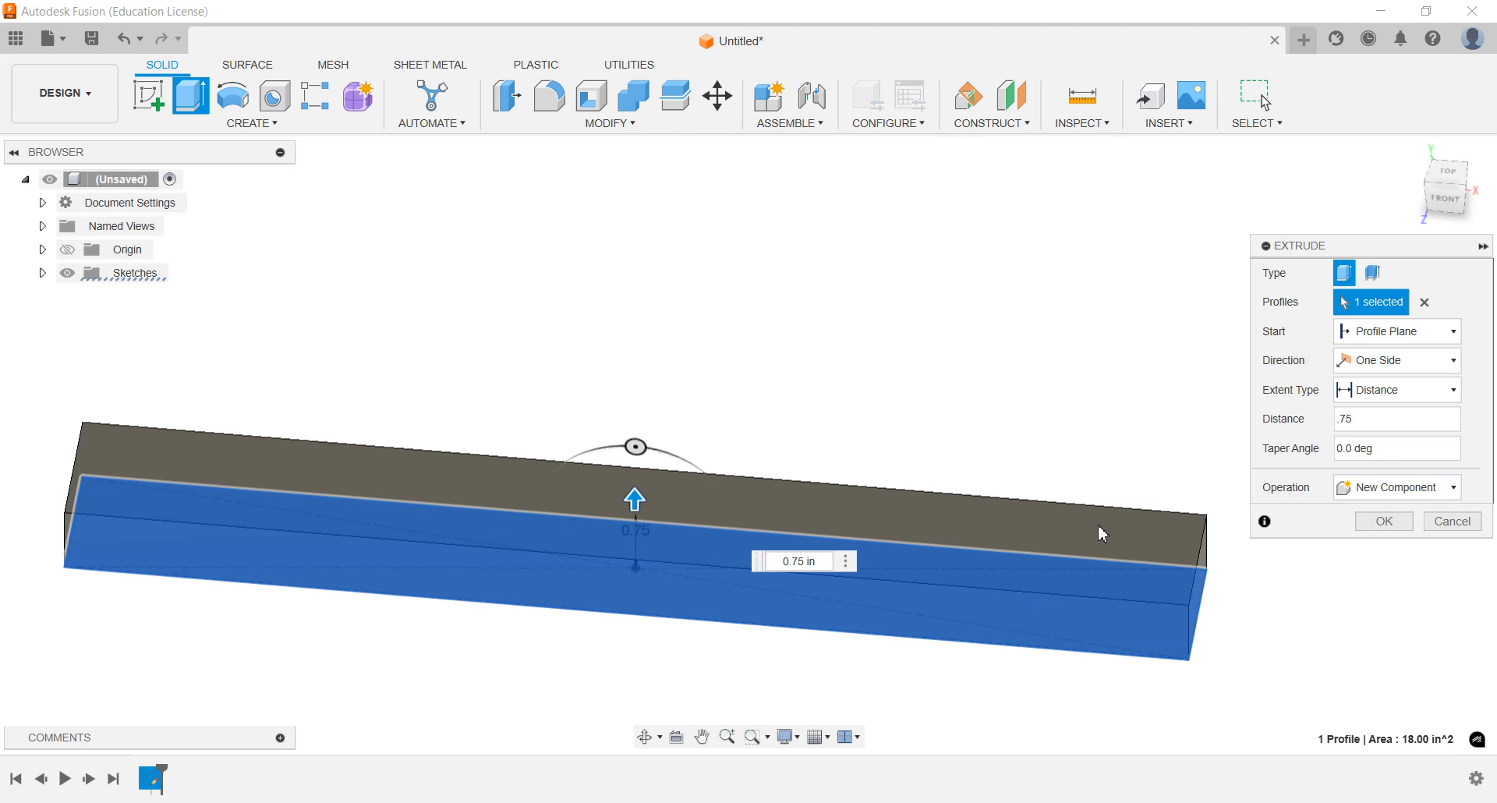
left_click(1386, 521)
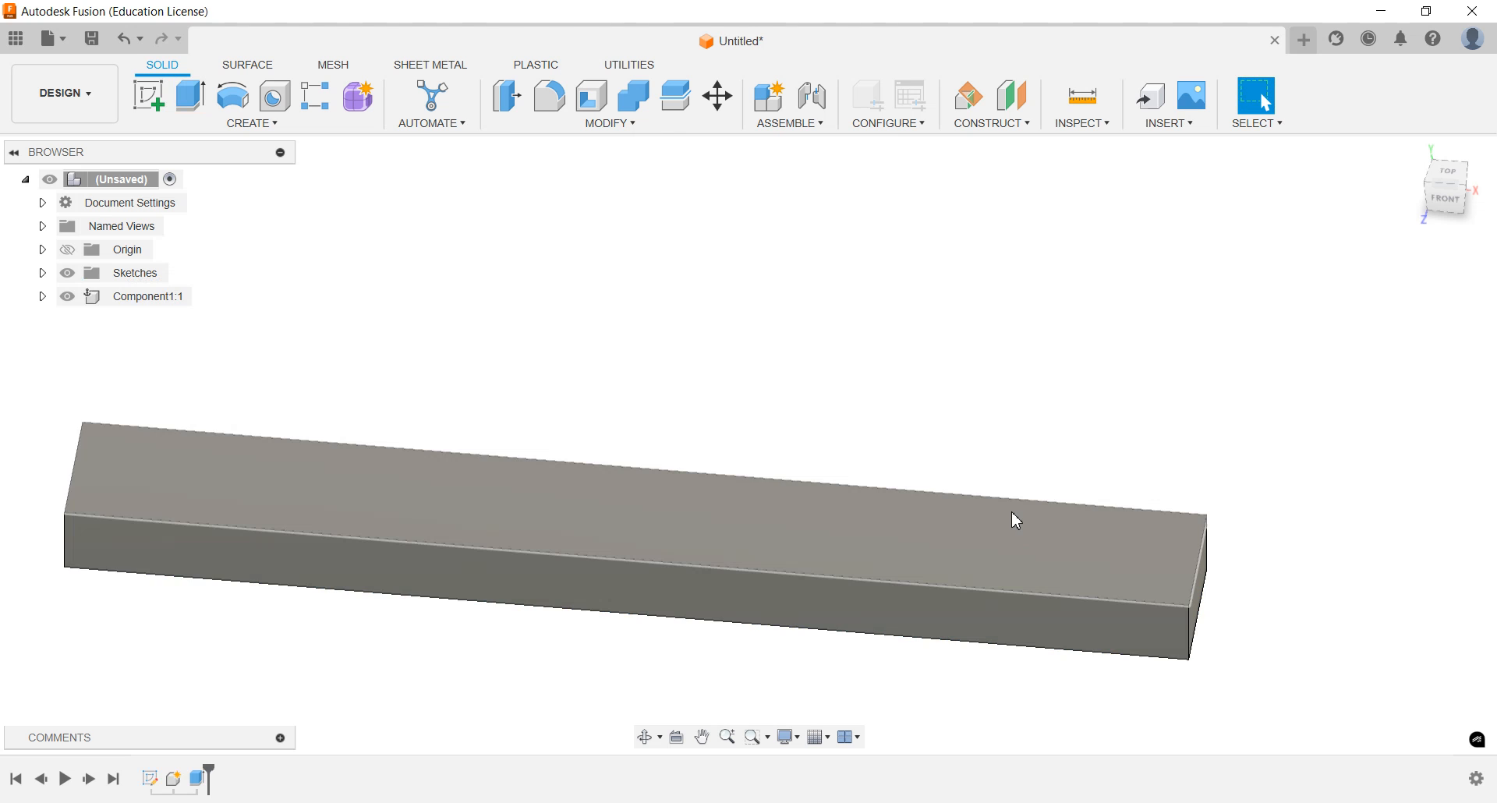
Rename the extruded strip's component as Cheery OUtside
scroll(1012, 512, "down", 2)
mouse_move(884, 518)
middle_mouse_down("shift")
mouse_move(868, 529)
mouse_move(826, 498)
mouse_move(873, 448)
mouse_move(864, 507)
middle_mouse_up("shift")
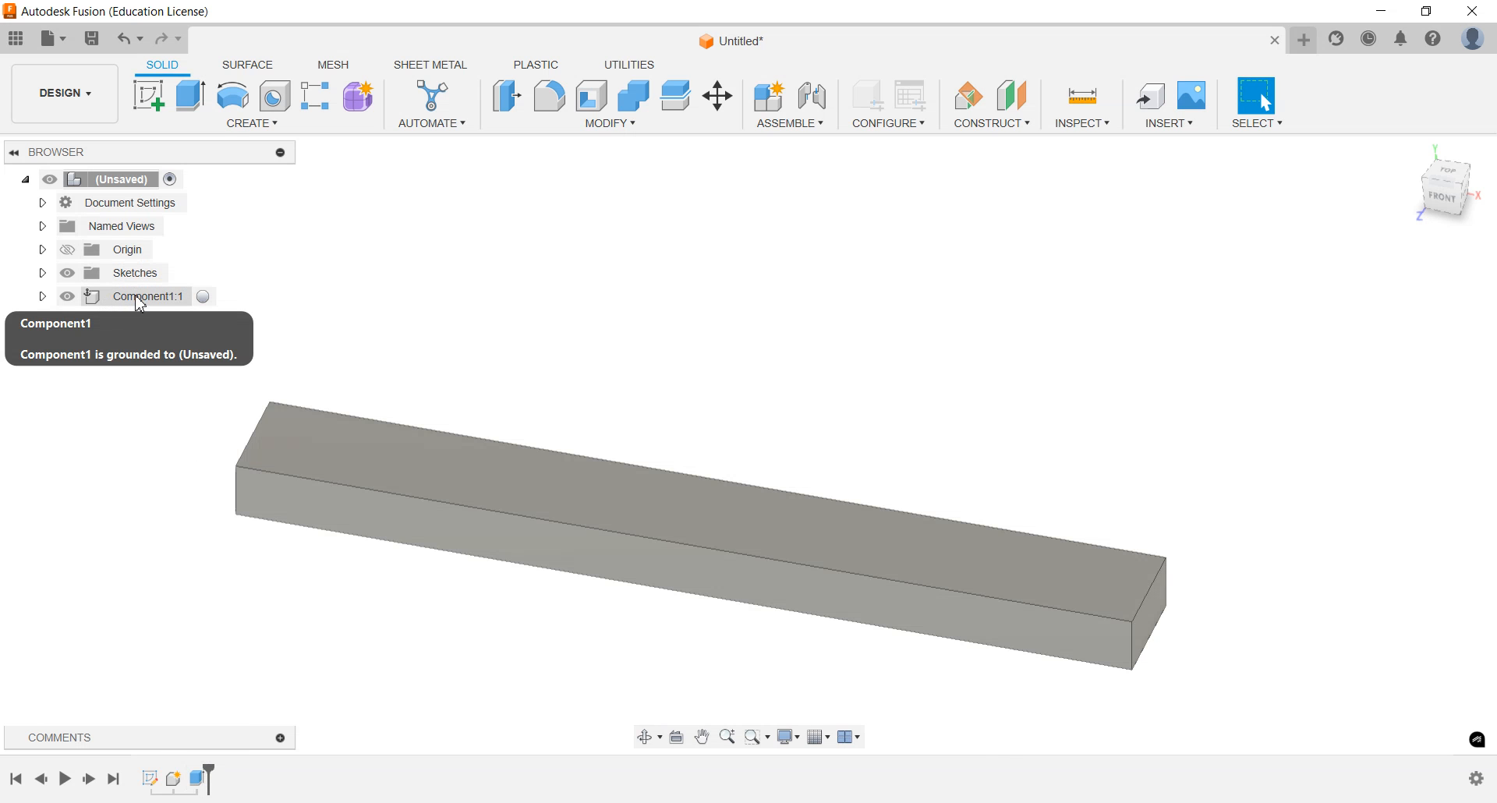
left_click(140, 297)
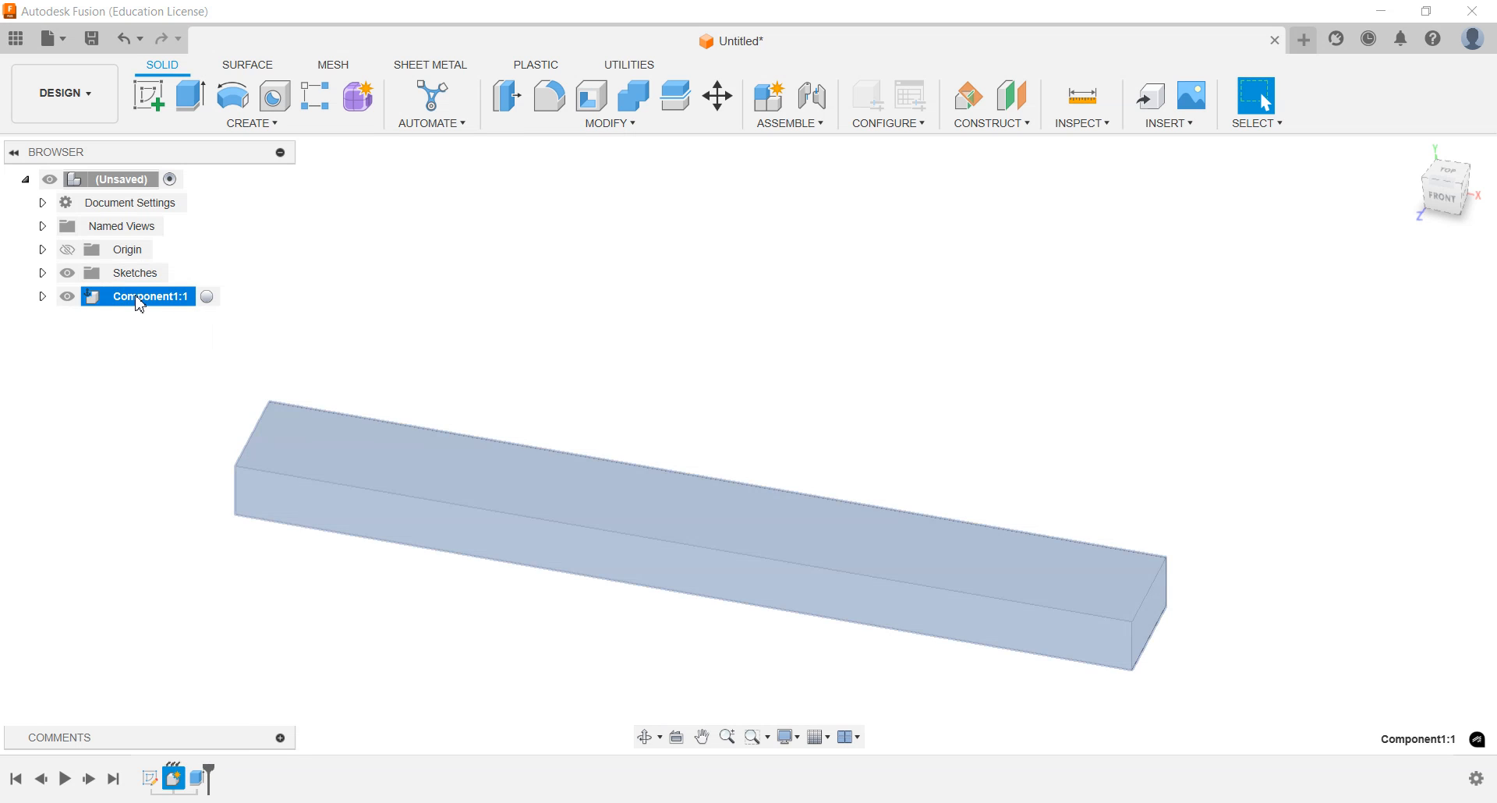
right_click(139, 305)
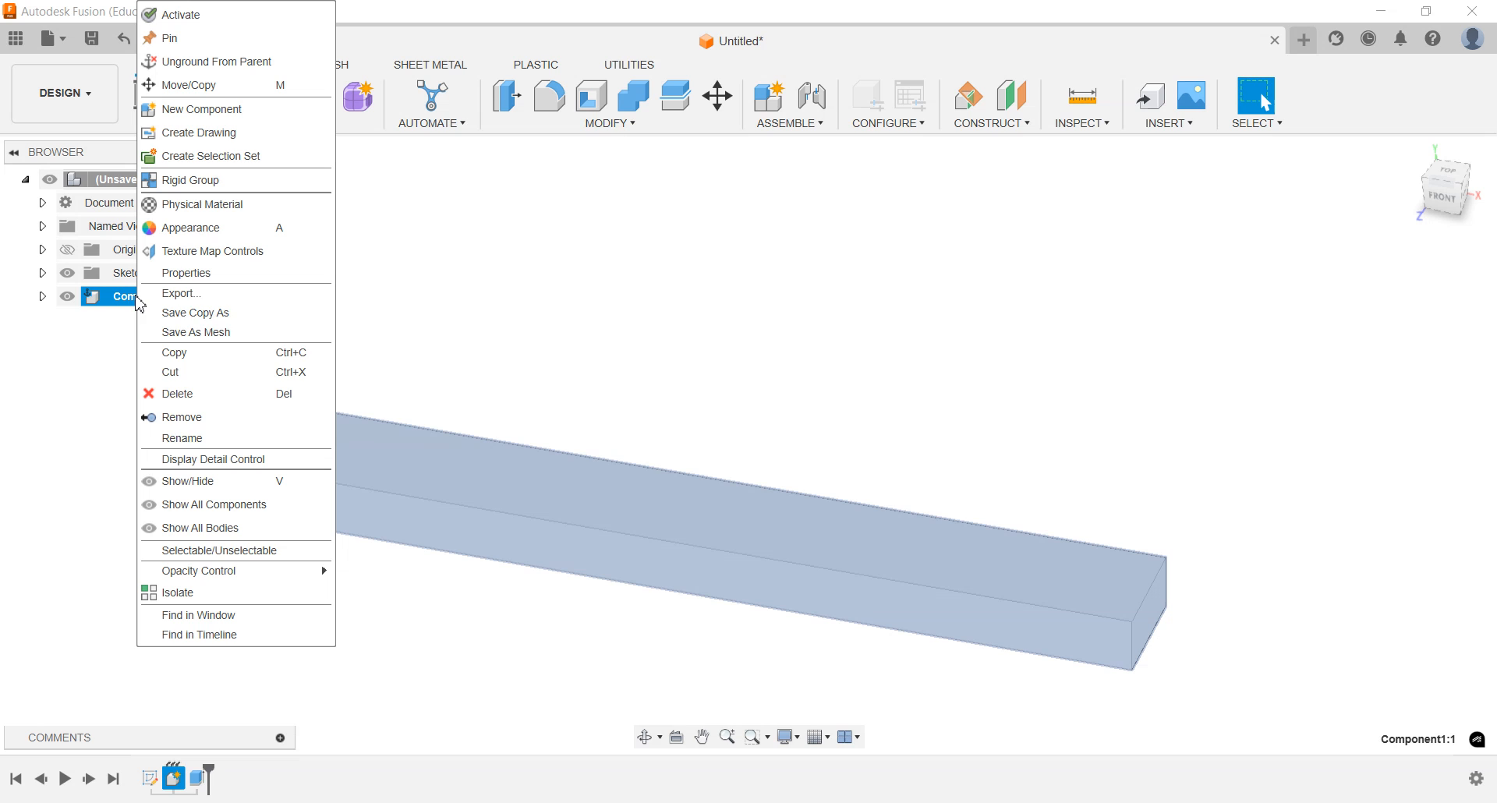
left_click(189, 438)
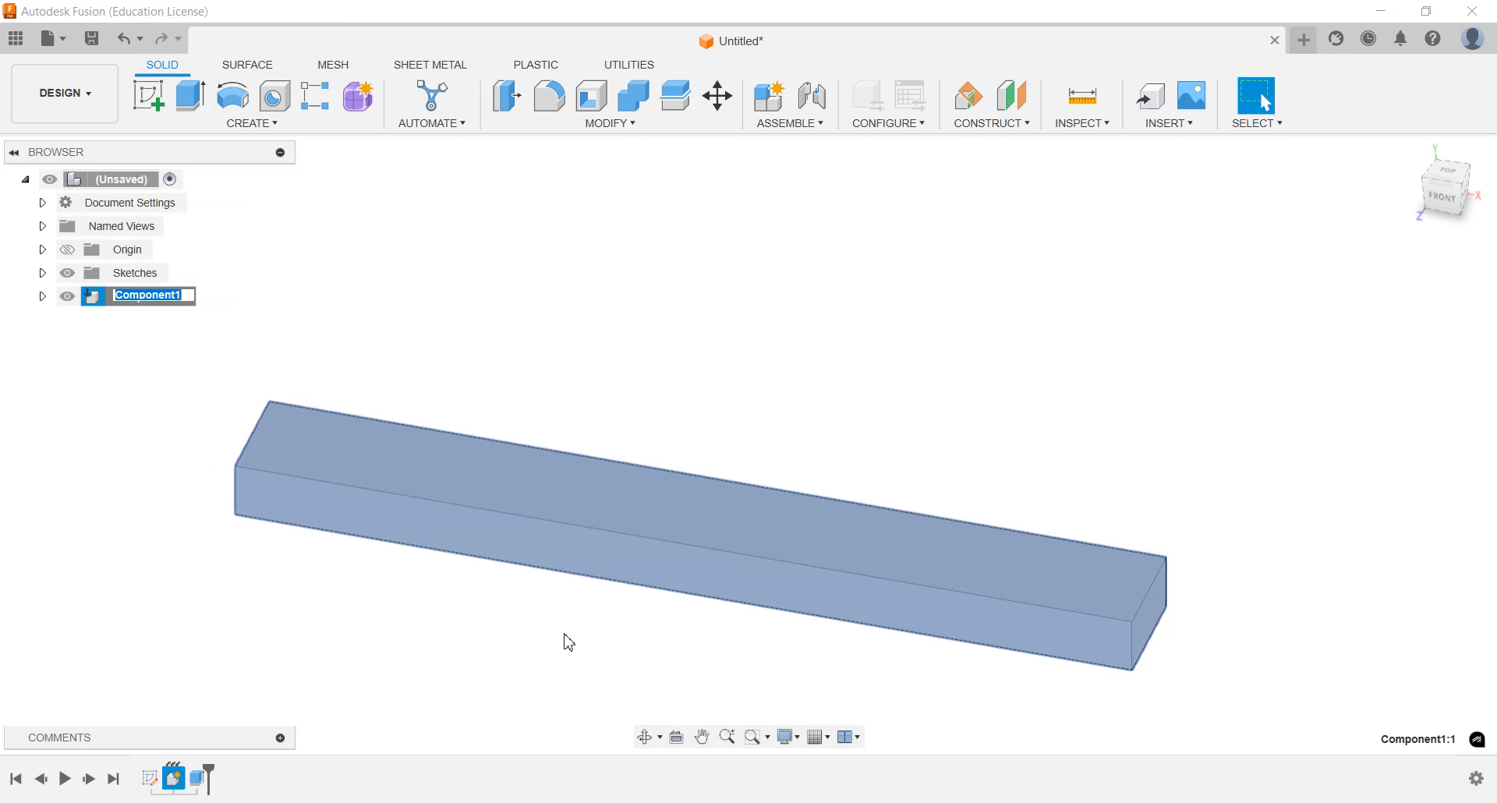
type("Cheery OUtside")
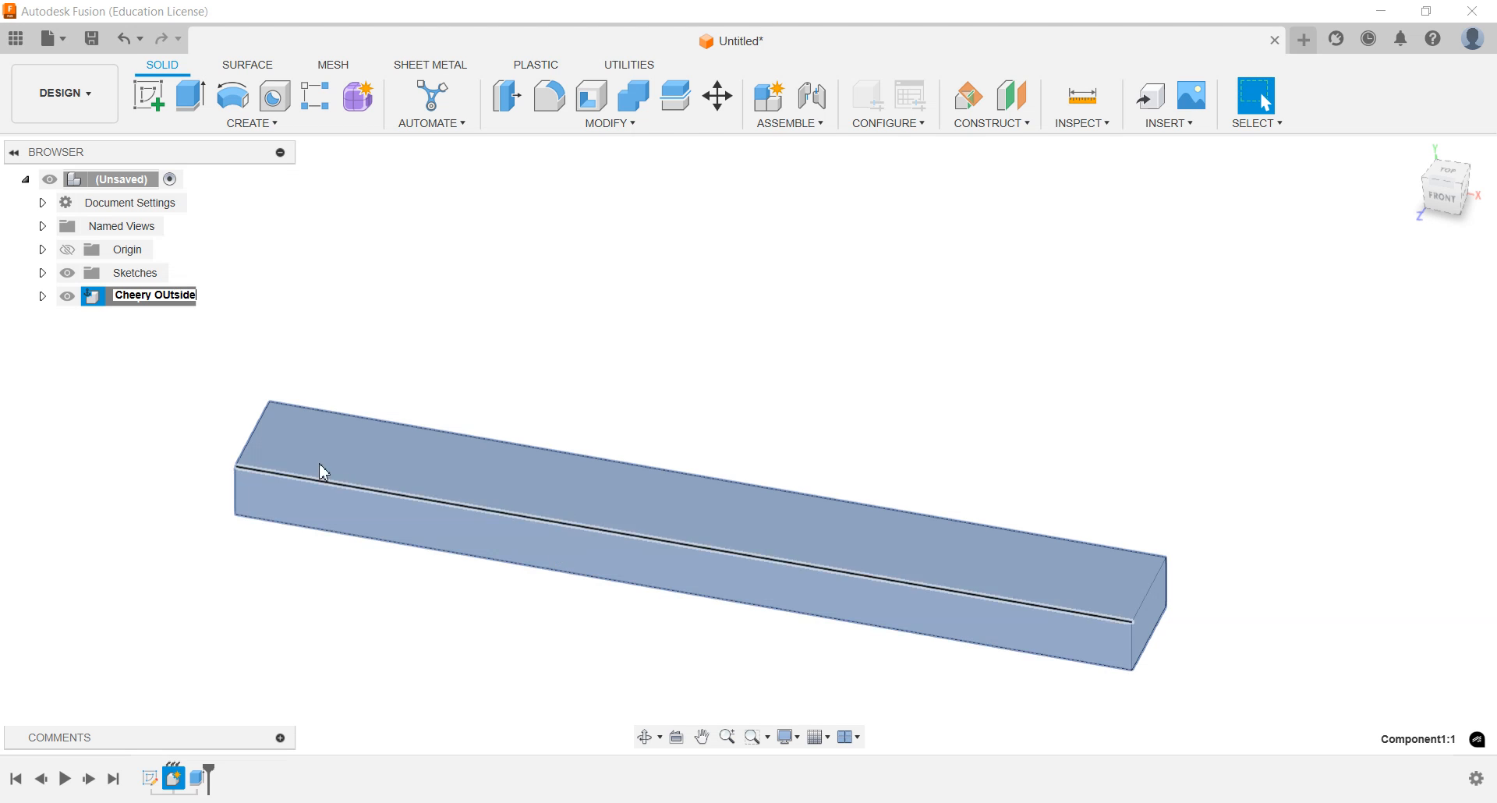
key("Return")
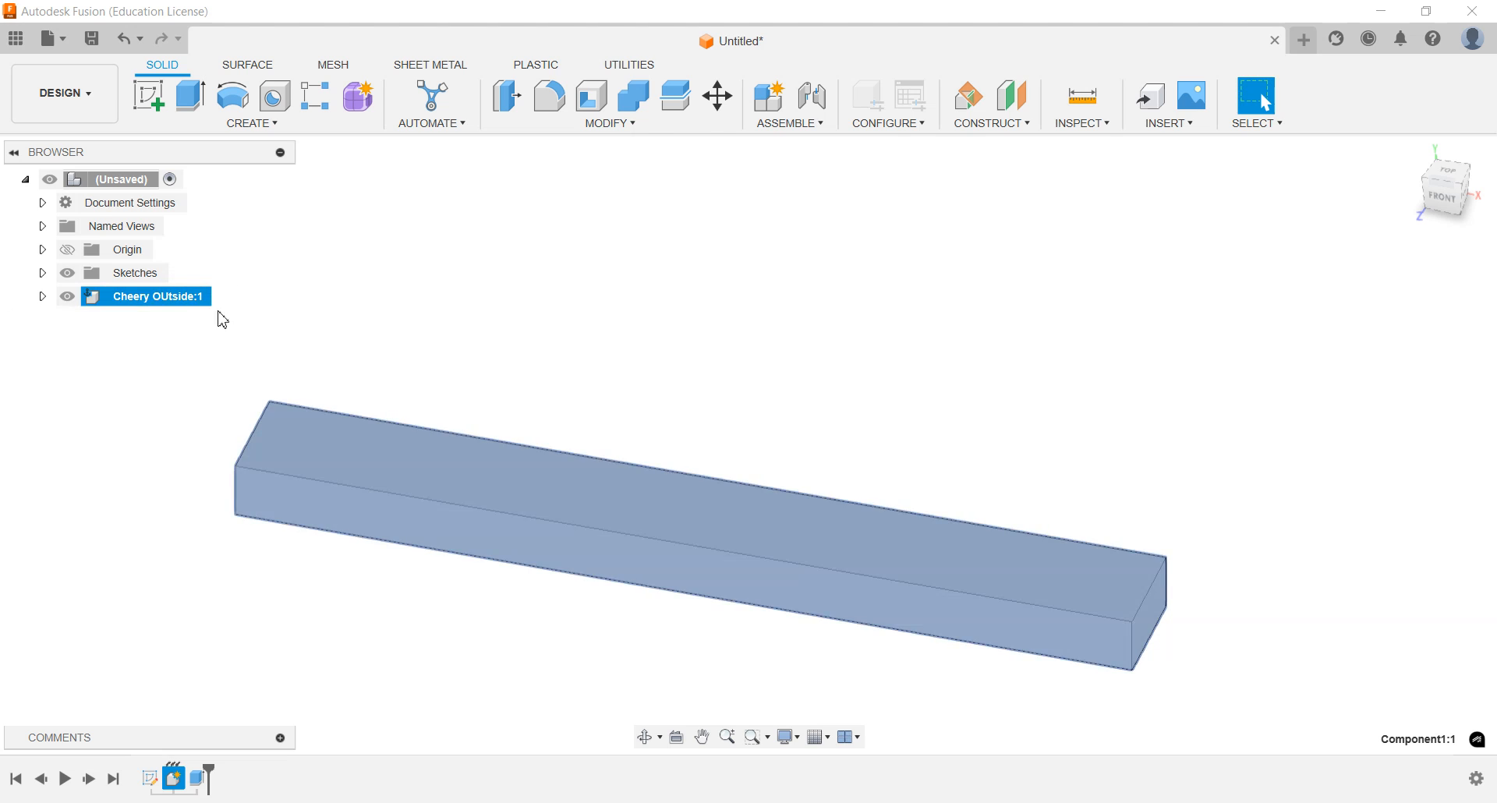
left_click(320, 317)
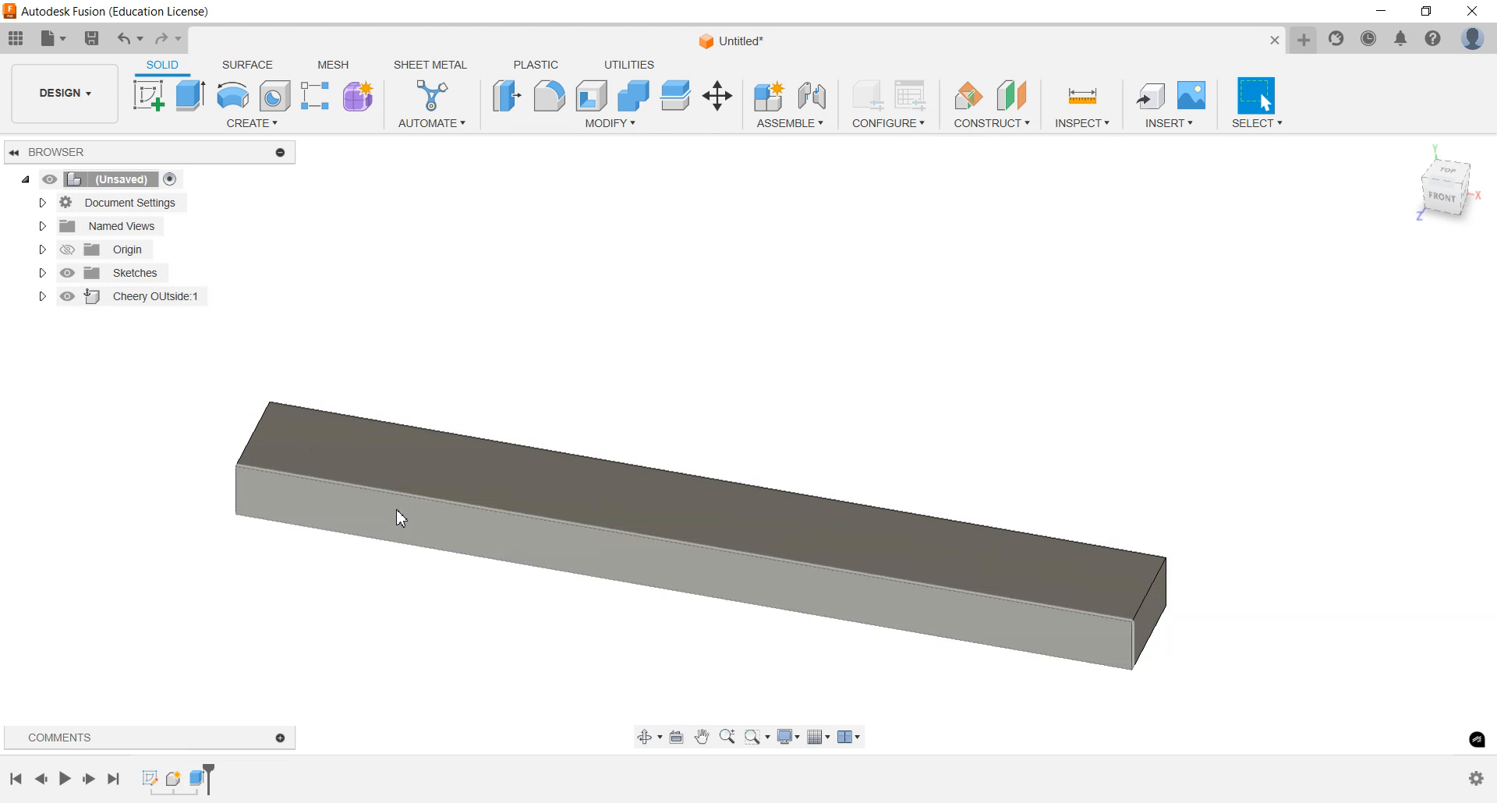
Open the Appearance library and look through the Finished appearances under Wood (Solid)
middle_click_drag(628, 557, 602, 507)
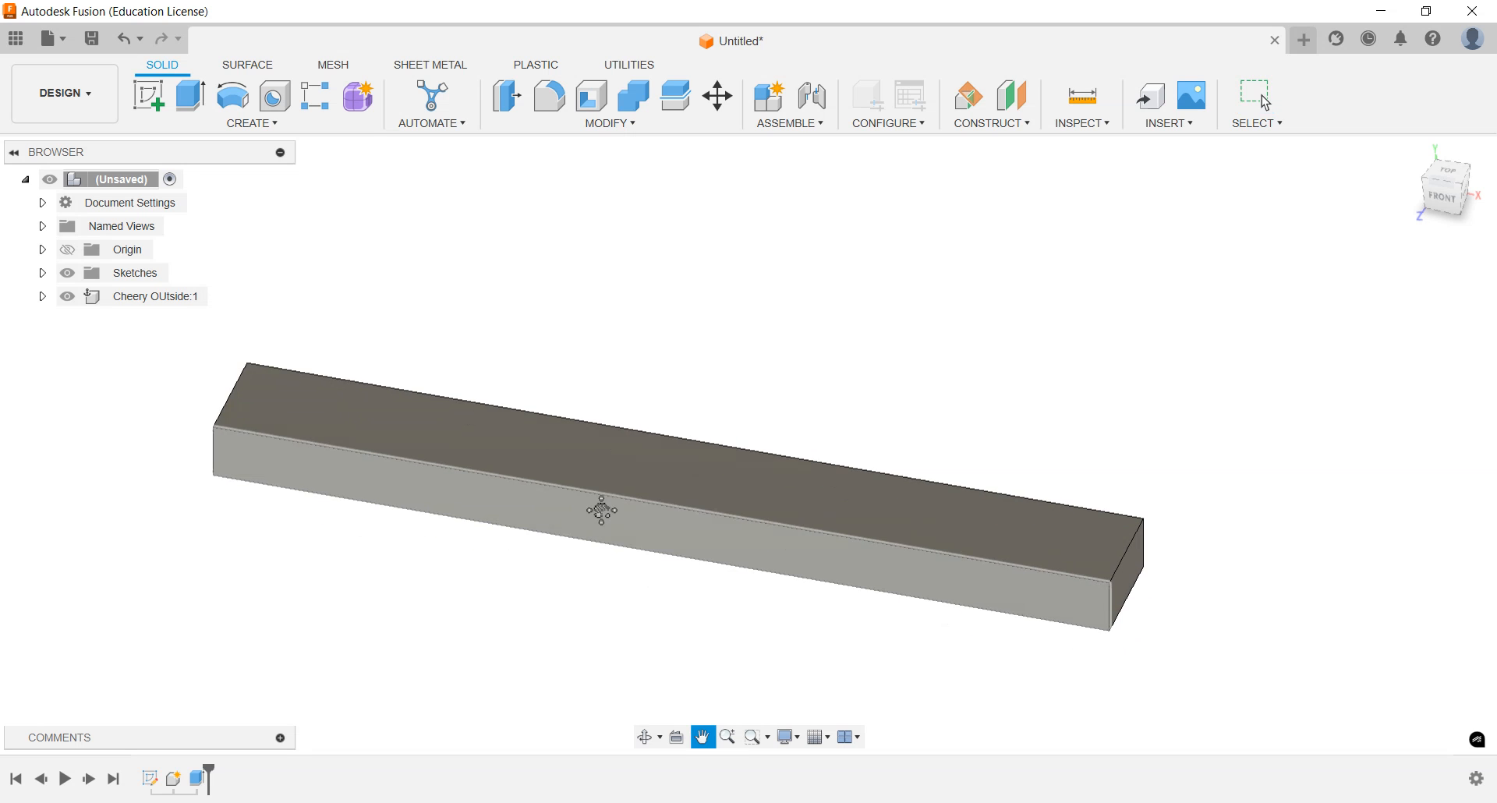
left_click(611, 129)
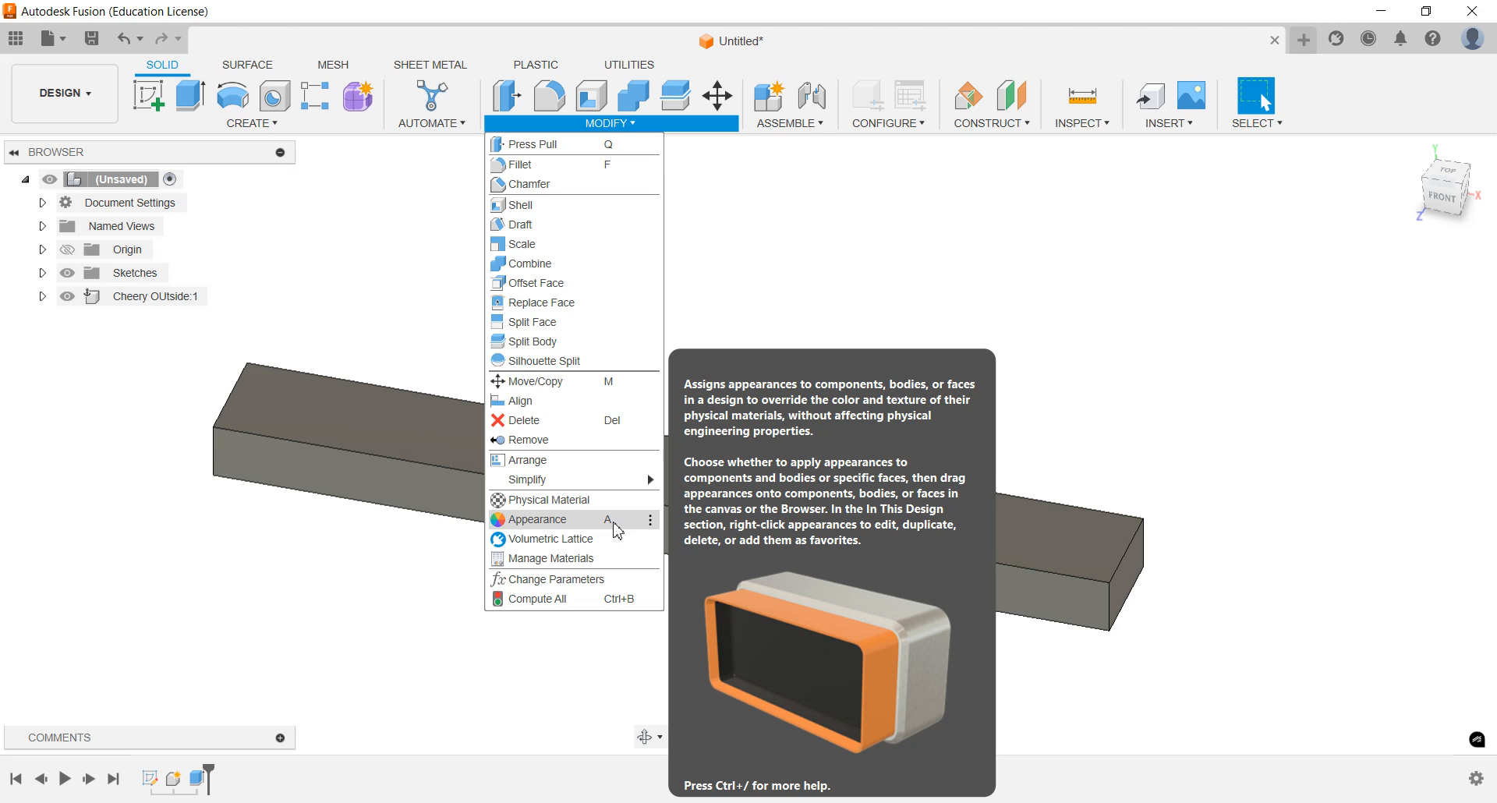
key("Escape")
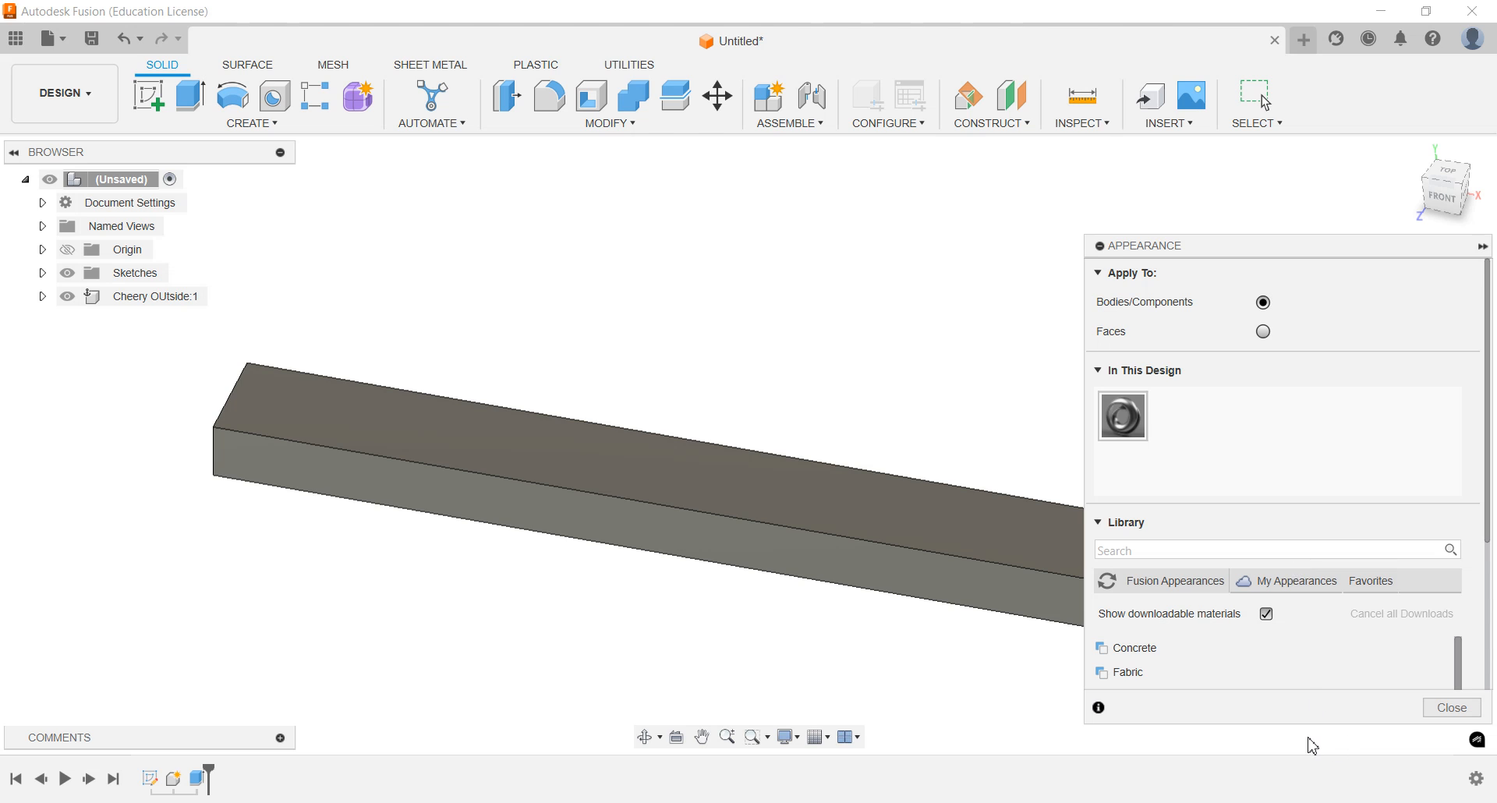
scroll(1225, 659, "down", 2)
scroll(1226, 660, "down", 5)
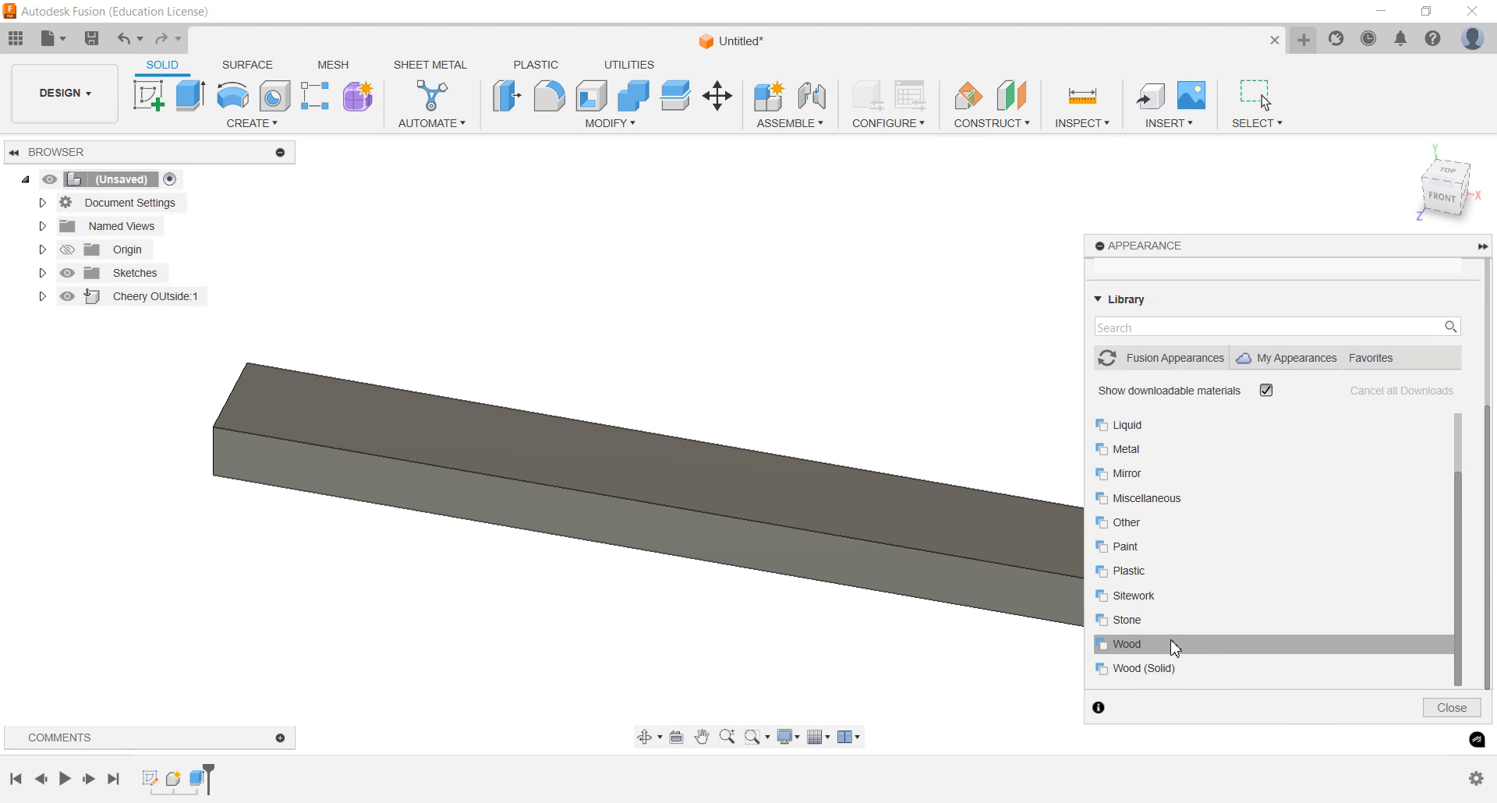
left_click(1172, 668)
scroll(1261, 589, "down", 3)
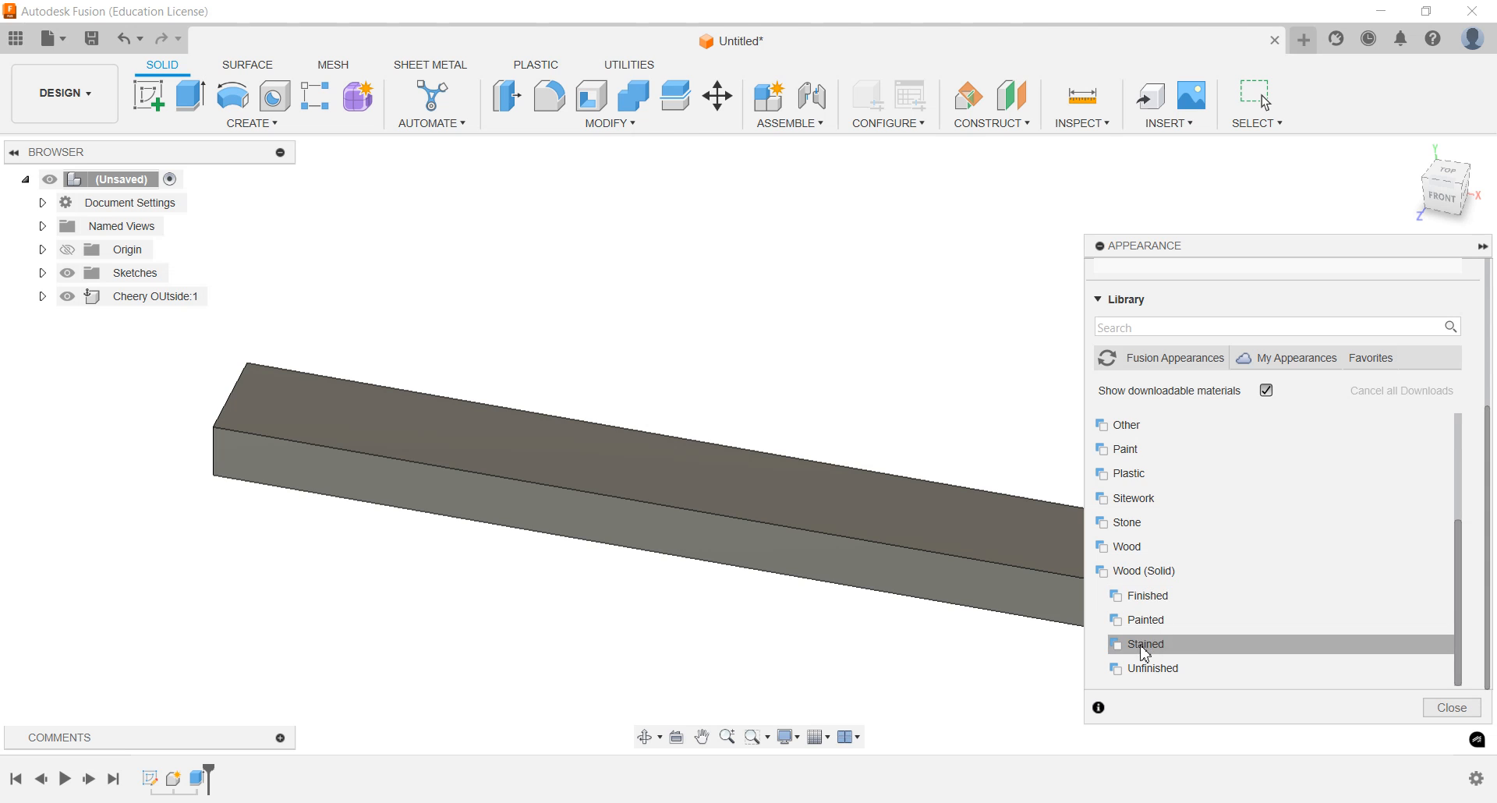
left_click(1148, 596)
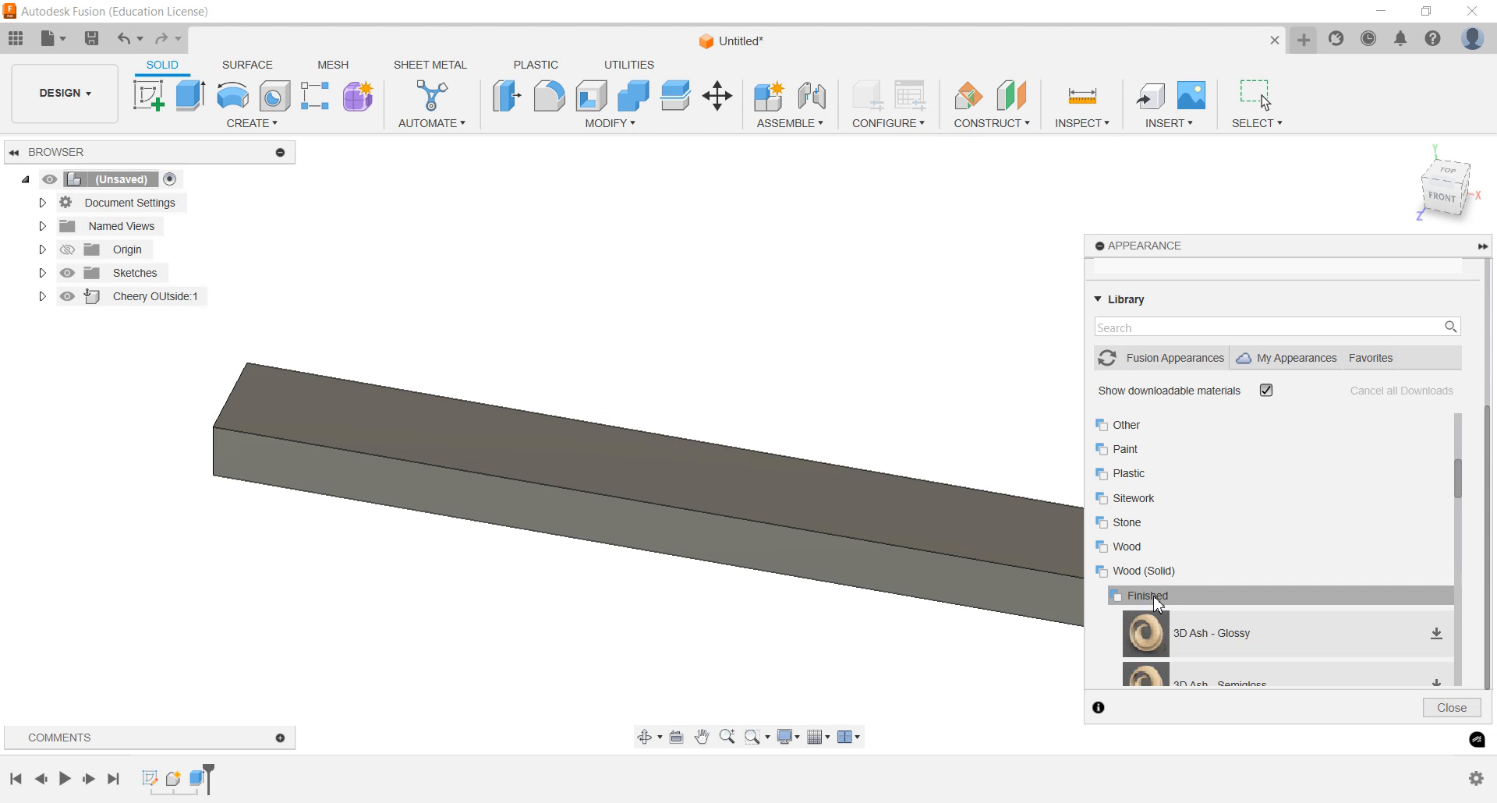
scroll(1267, 607, "down", 2)
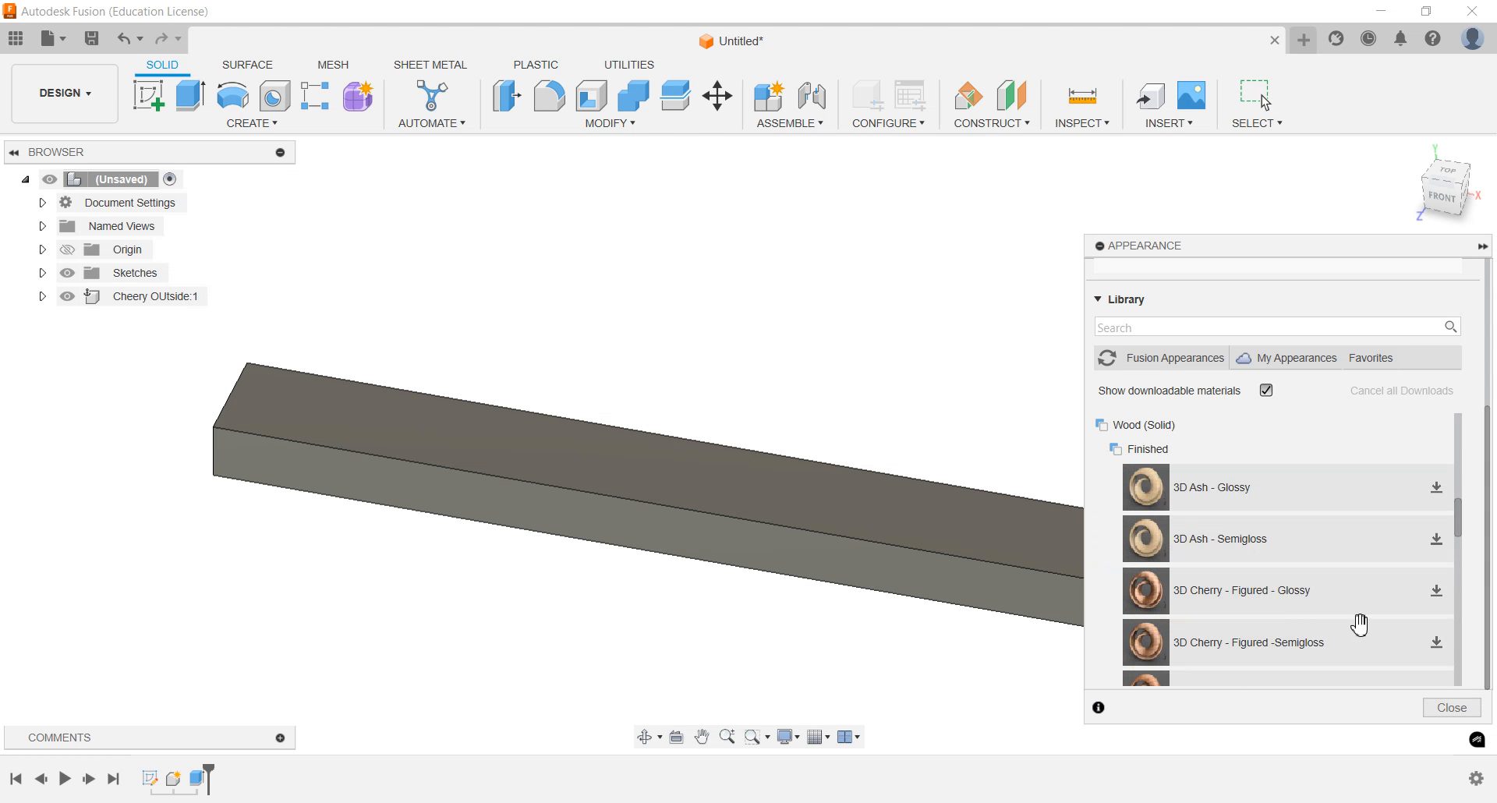
scroll(1314, 614, "down", 10)
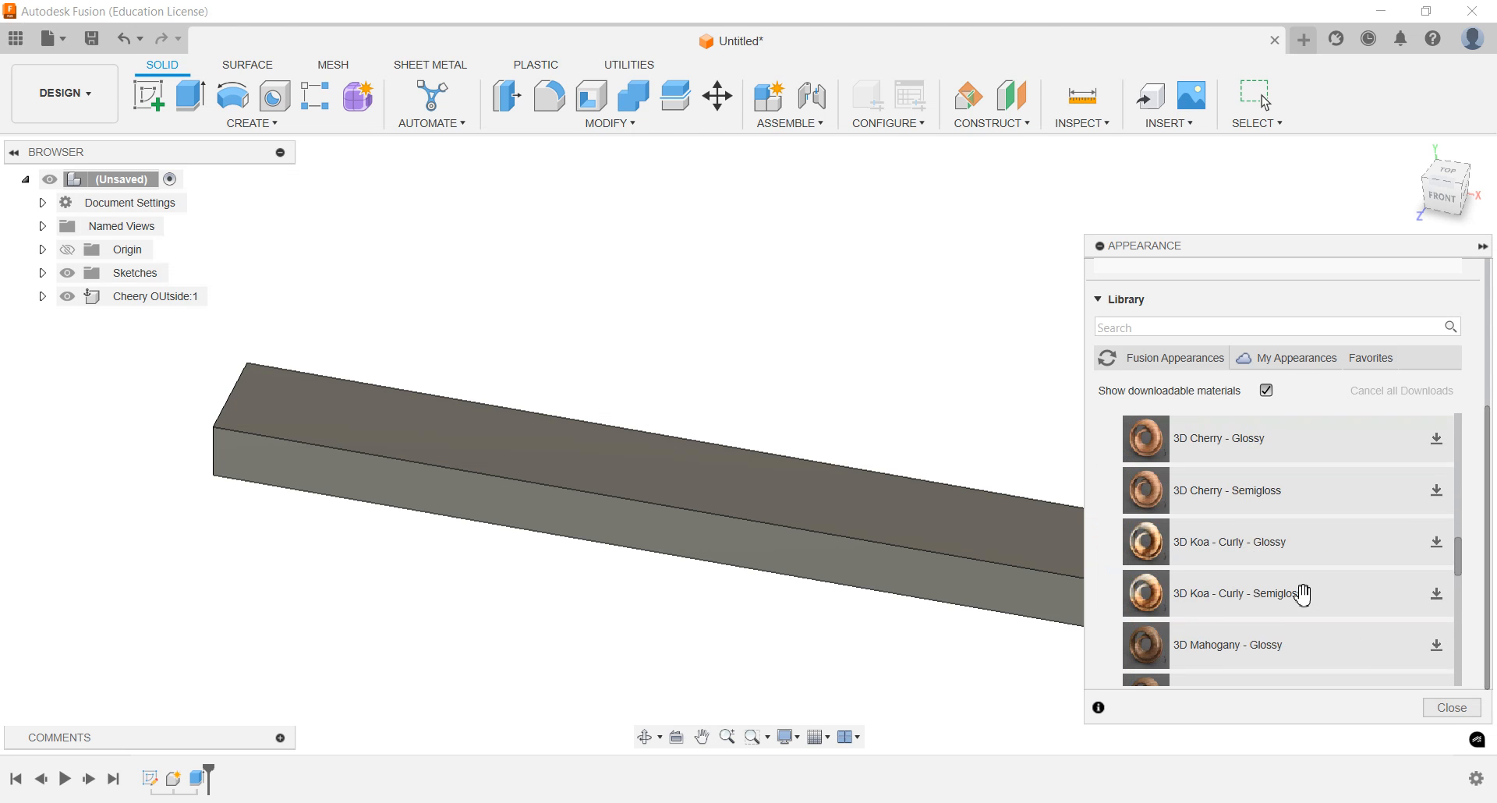
scroll(1303, 593, "down", 3)
scroll(1294, 570, "up", 12)
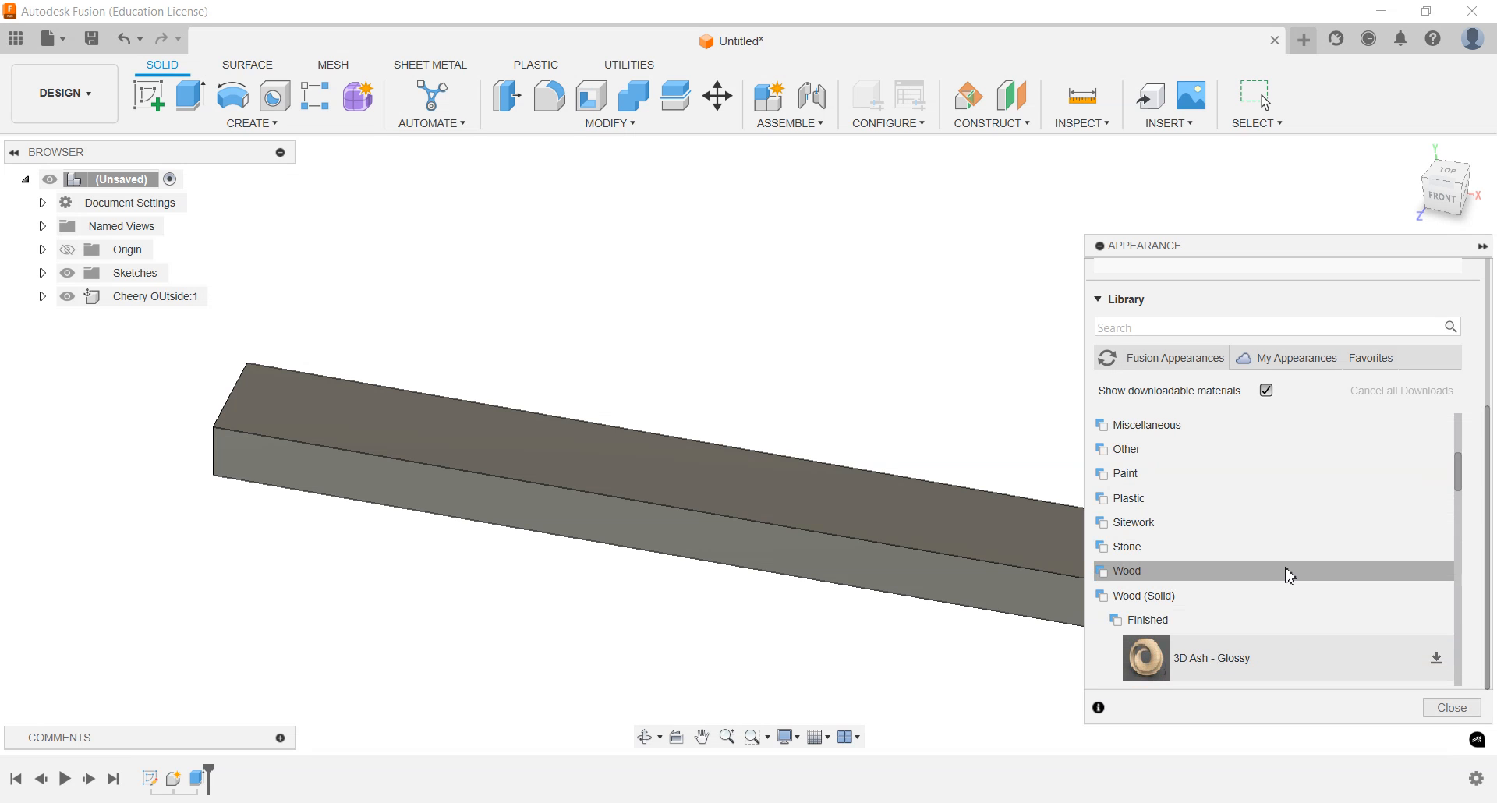
Apply the Cherry appearance from the Wood category to the strip
left_click(1147, 577)
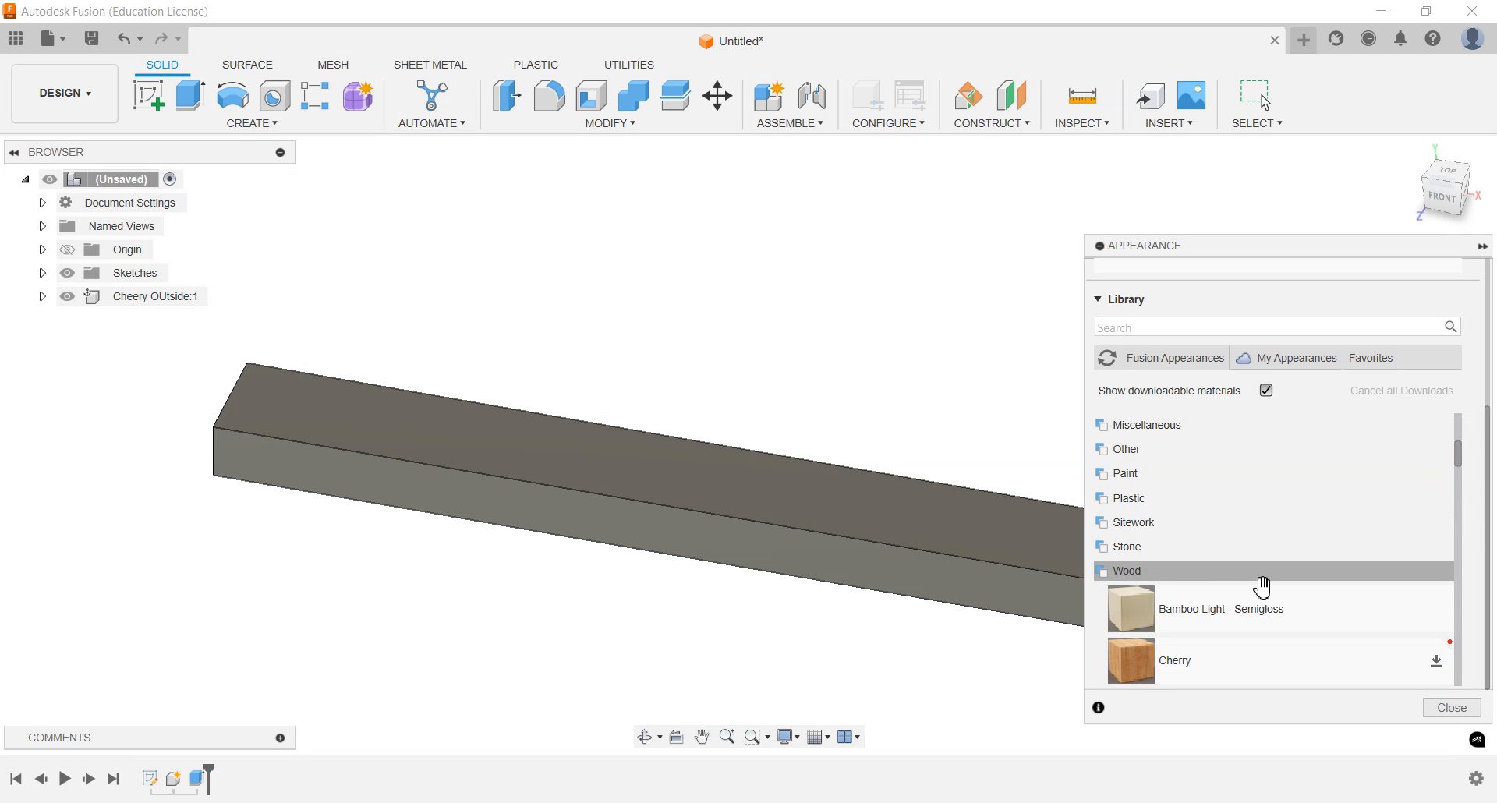
scroll(1169, 581, "down", 1)
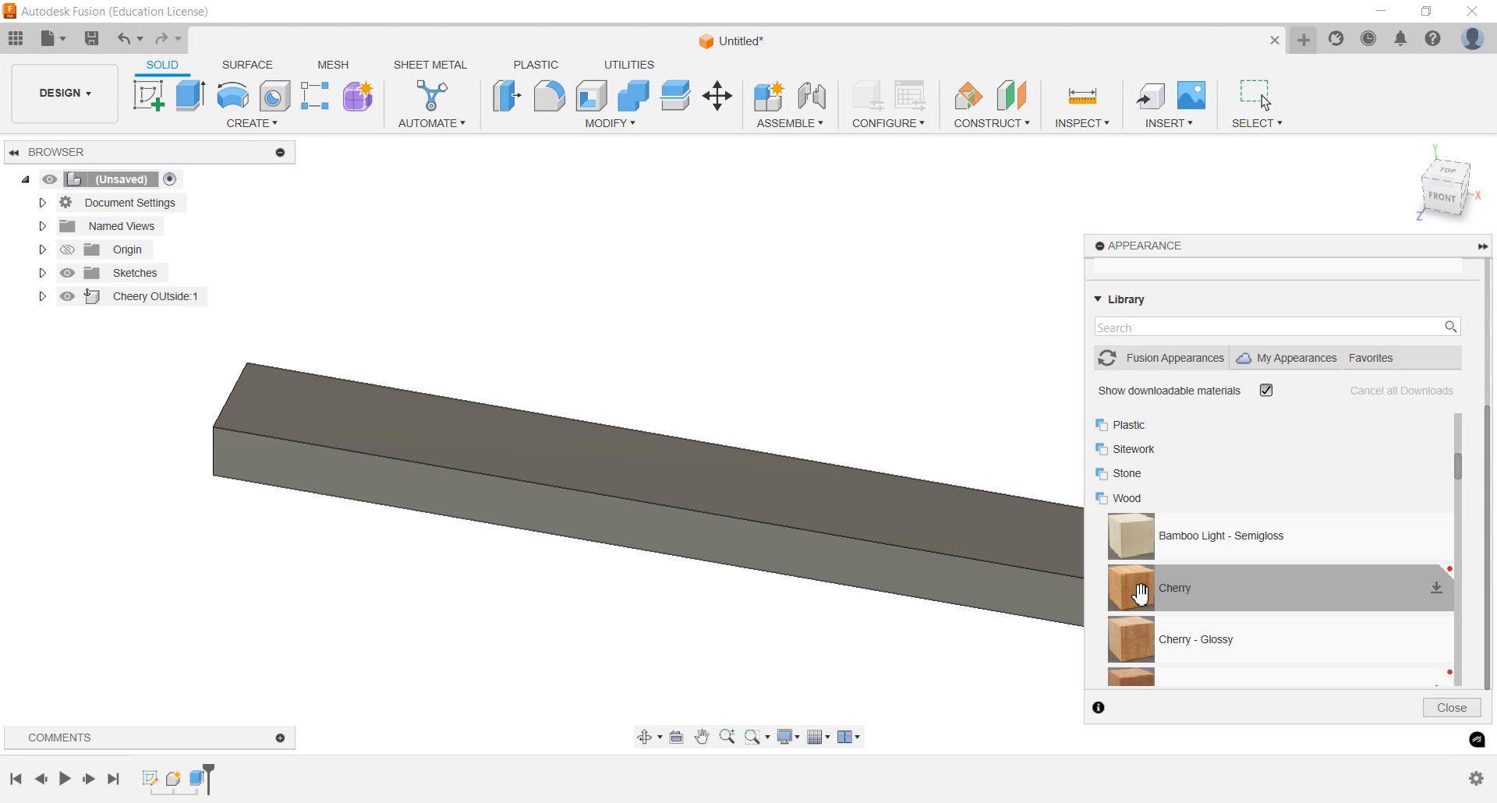
left_click_drag(1141, 593, 1004, 575)
scroll(842, 606, "down", 2)
middle_click_drag(841, 607, 753, 603)
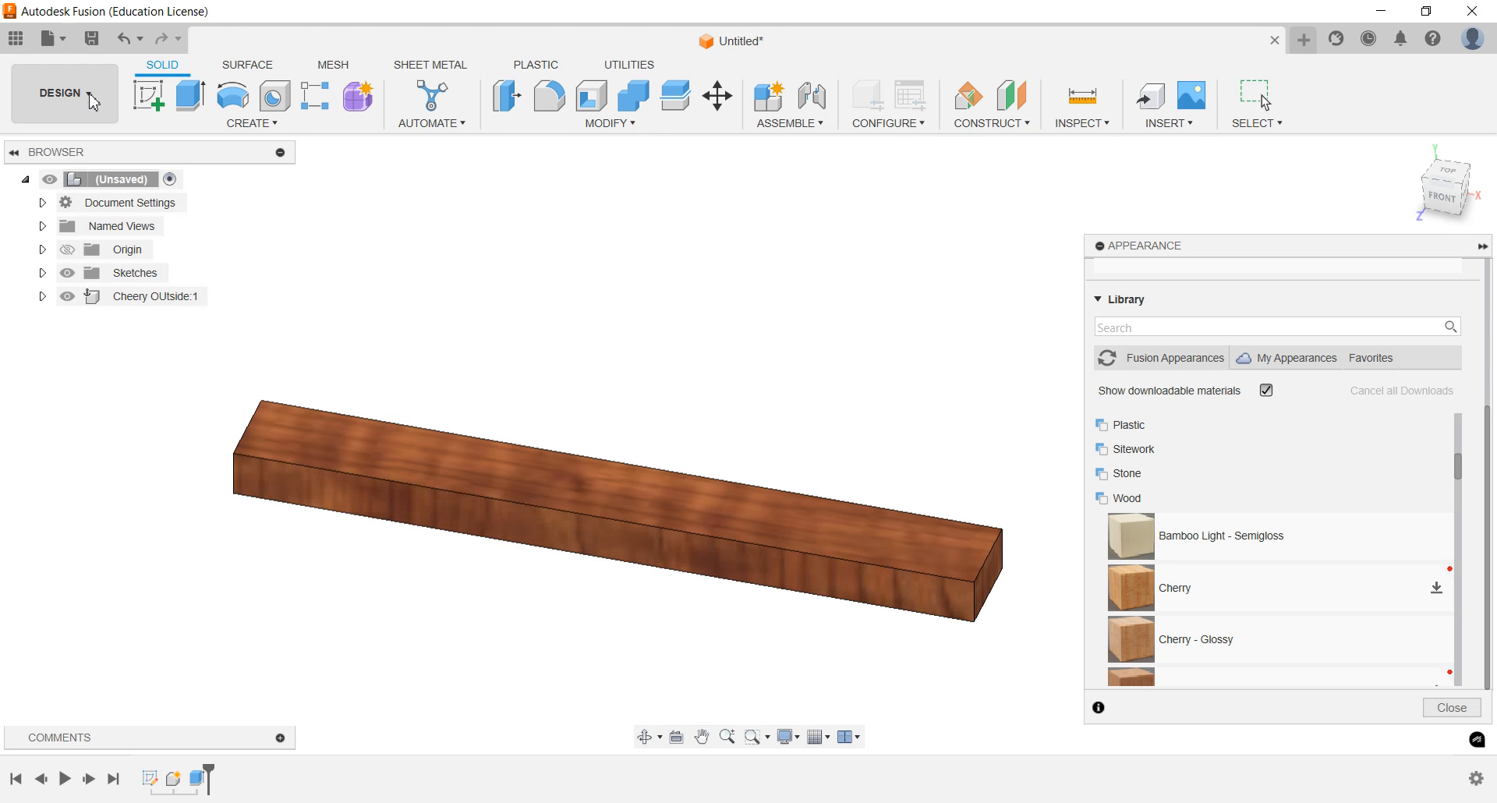
Show the project's files and save the design as Test Piece Tutorial in Highland Woodwork
left_click(20, 45)
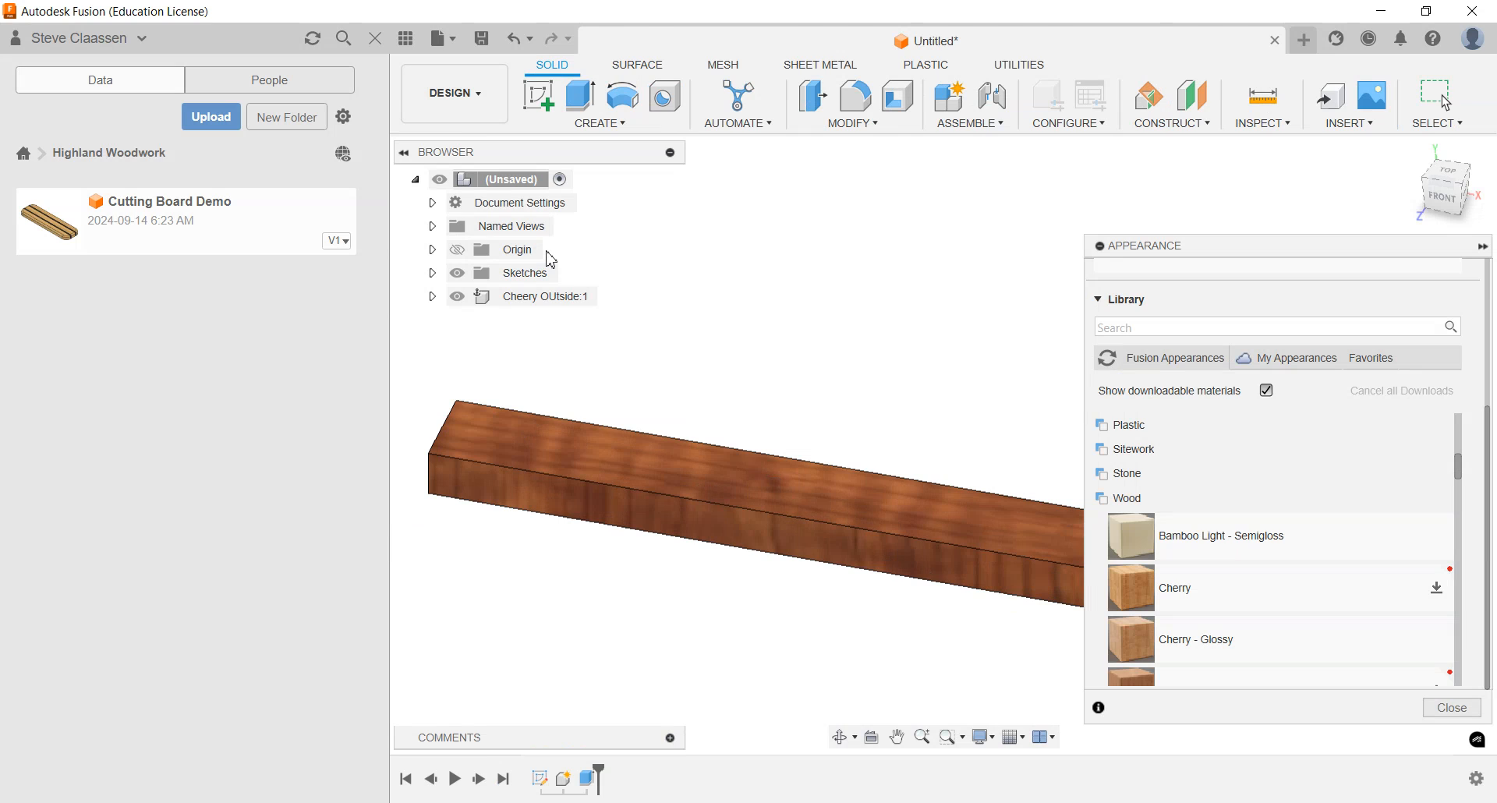
left_click(482, 41)
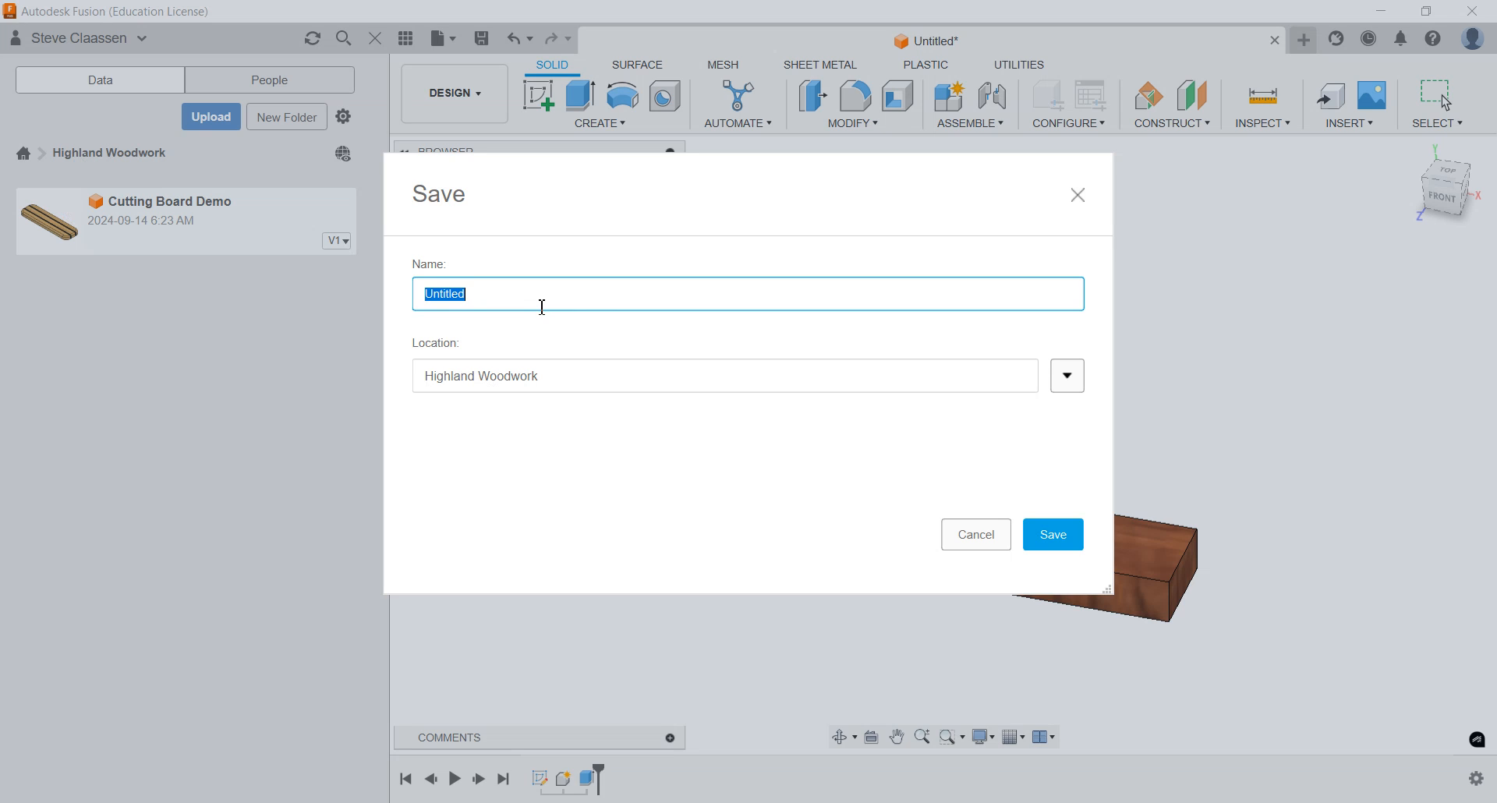
type("Test Piece Tutoria")
left_click(1051, 533)
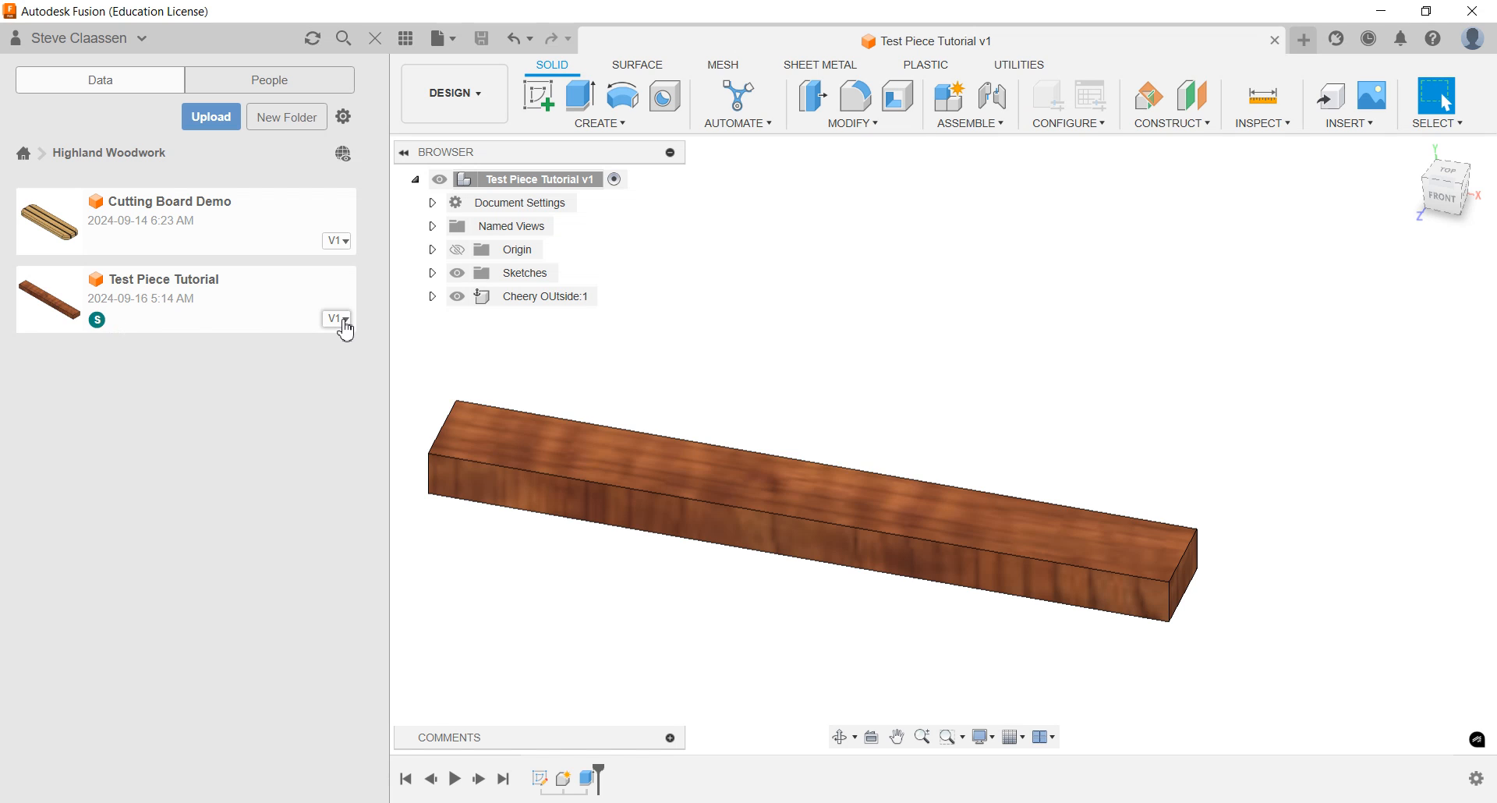
right_click(178, 305)
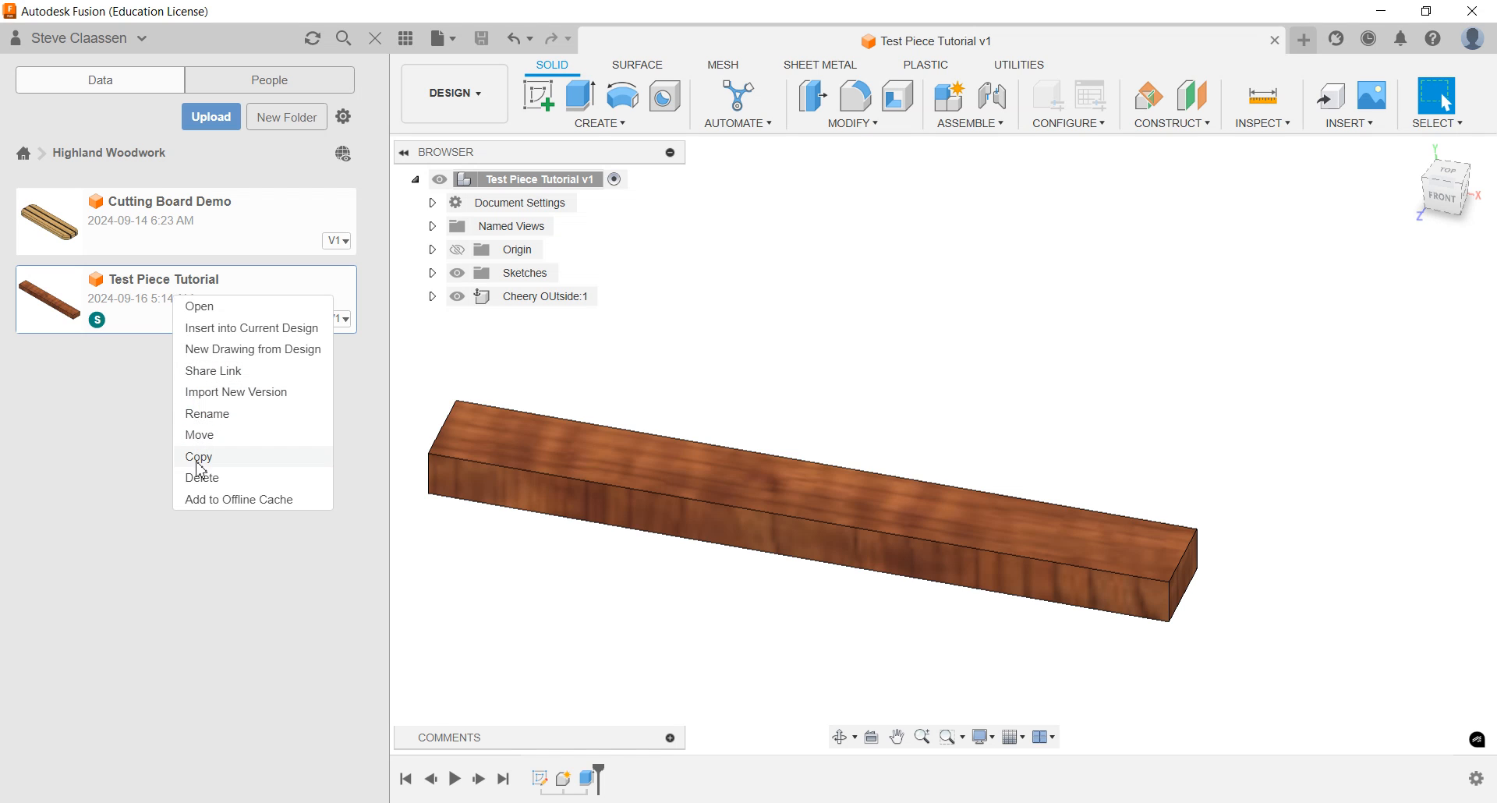
left_click(108, 395)
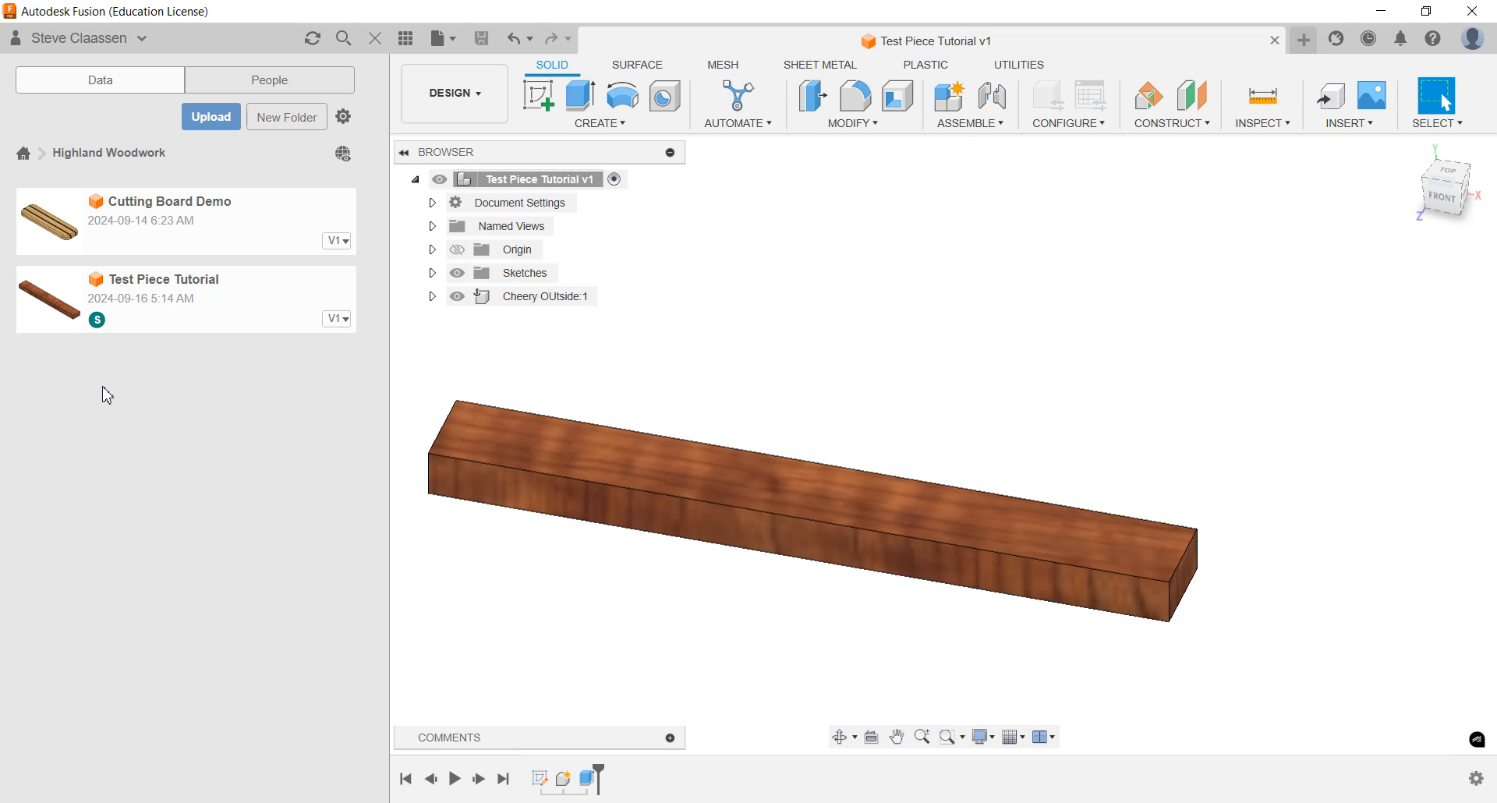